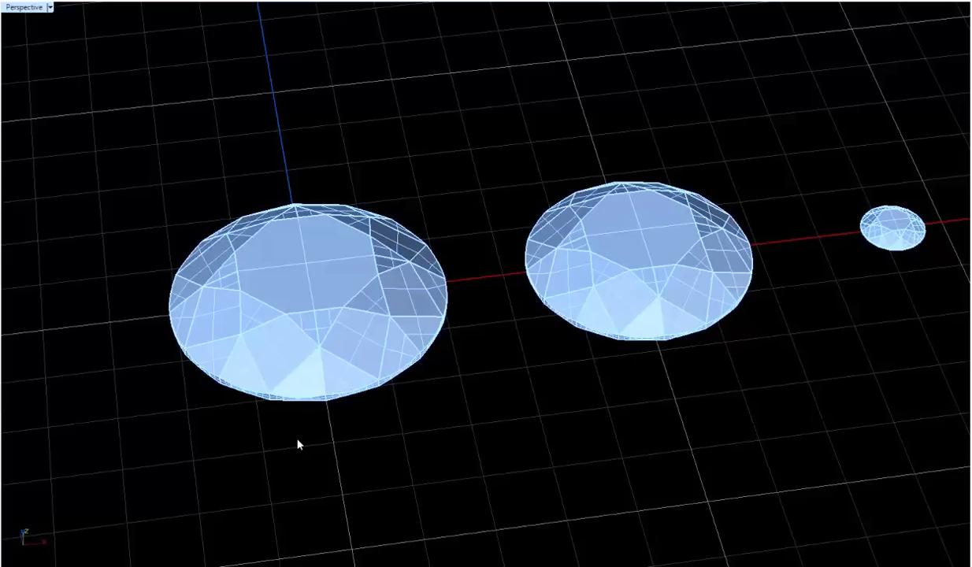
Step: Build an under bezel for the largest round gem with the Under Bezel tool and finish it with its default shape
{"action": "left_click", "coordinate": [319, 359]}
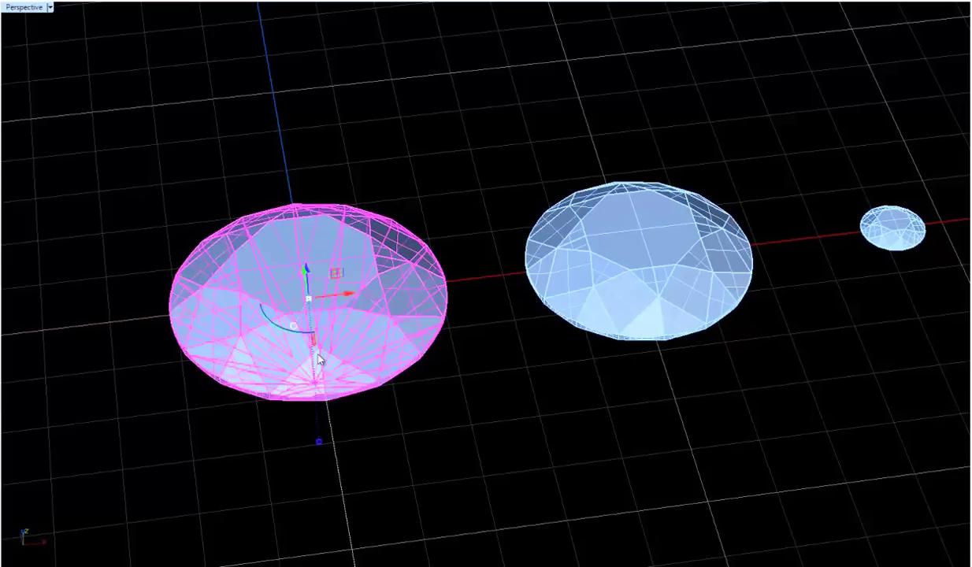
{"action": "middle_click", "coordinate": [403, 254]}
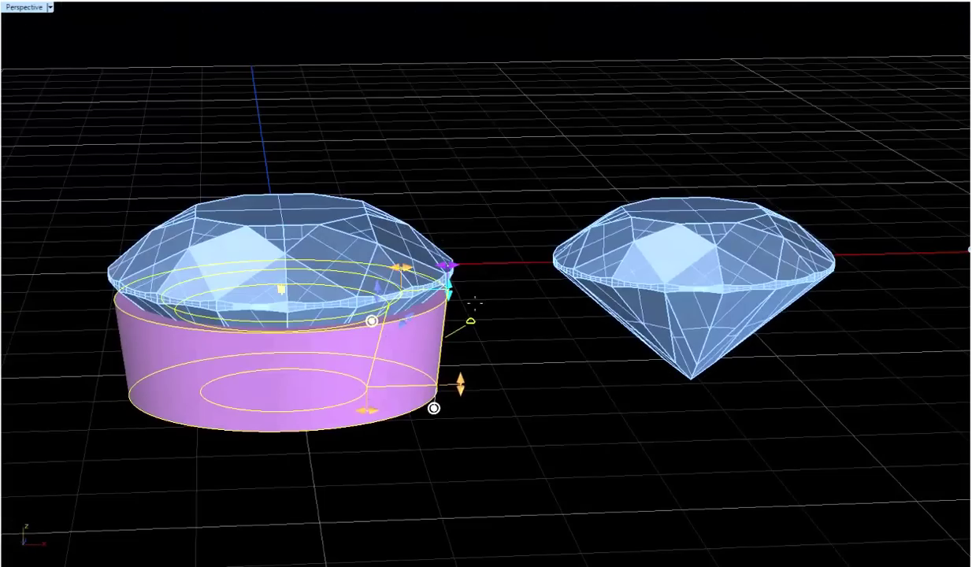
{"action": "right_click_drag", "start_coordinate": [461, 288], "coordinate": [463, 315]}
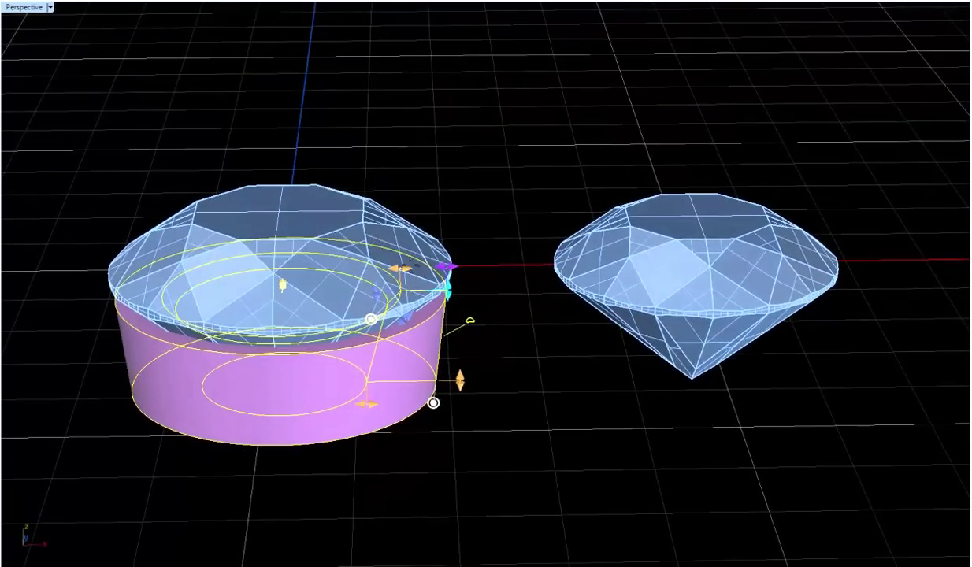
{"action": "mouse_move", "coordinate": [401, 267]}
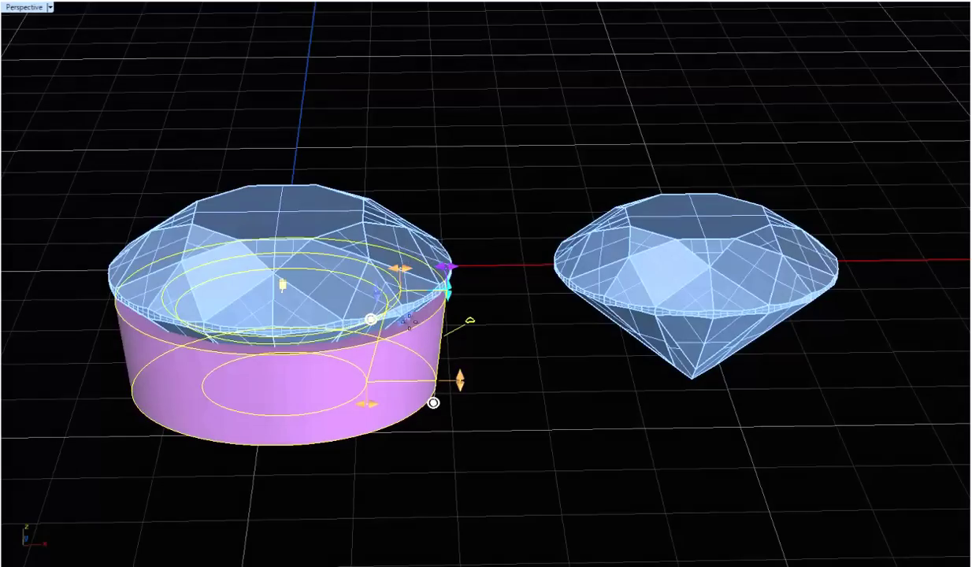
{"action": "right_click_drag", "start_coordinate": [390, 327], "coordinate": [344, 227]}
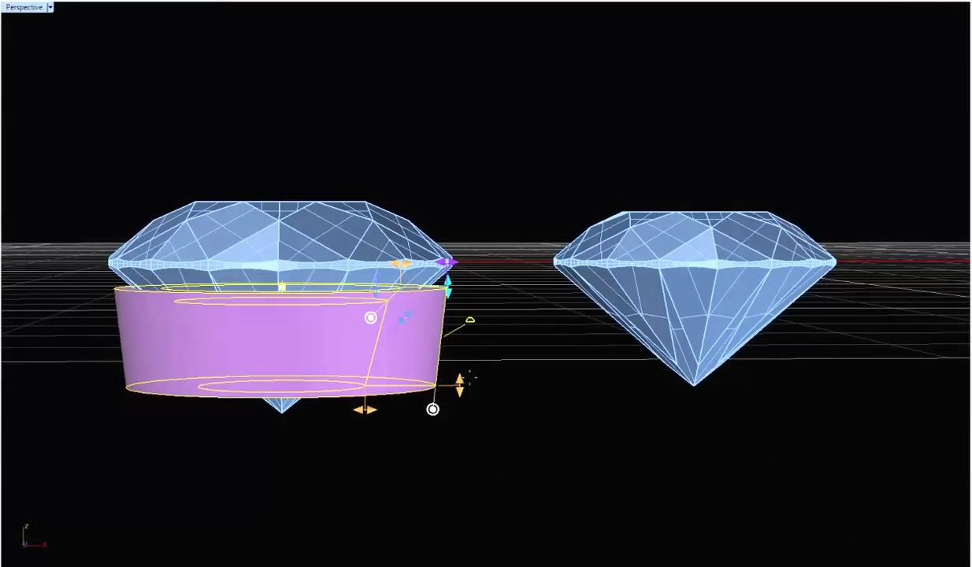
{"action": "mouse_move", "coordinate": [476, 385]}
{"action": "right_mouse_down"}
{"action": "mouse_move", "coordinate": [483, 270]}
{"action": "mouse_move", "coordinate": [465, 391]}
{"action": "right_mouse_up"}
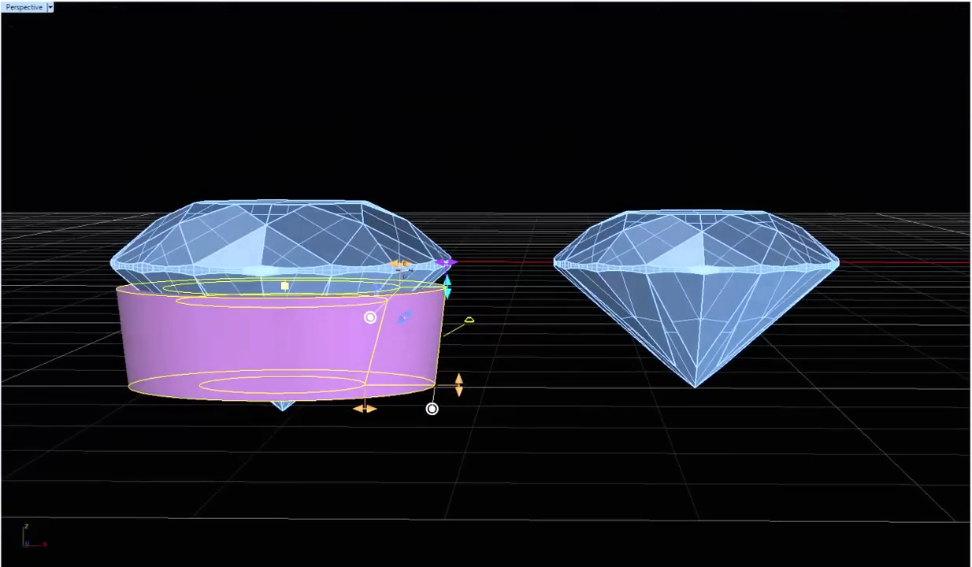
{"action": "right_click_drag", "start_coordinate": [400, 272], "coordinate": [415, 326]}
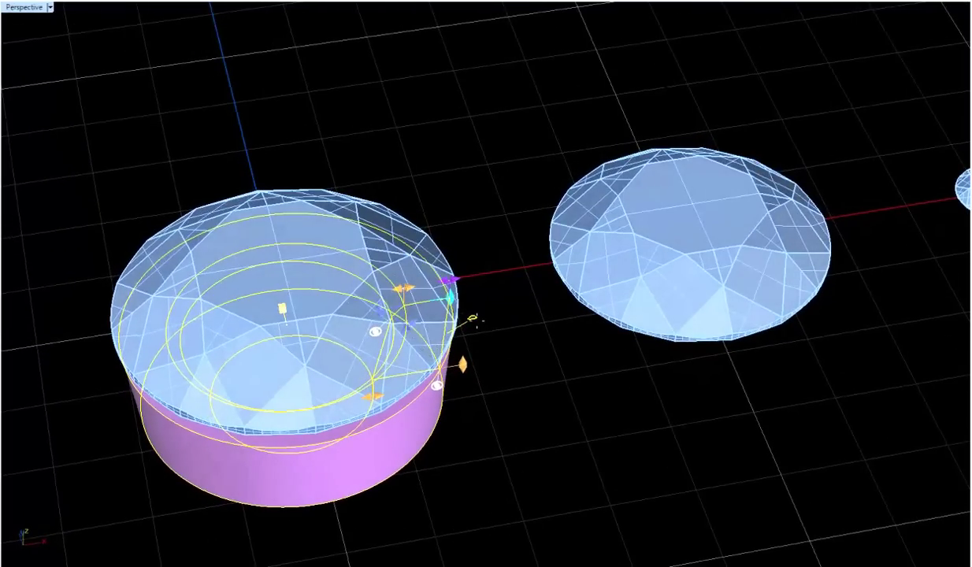
{"action": "right_click", "coordinate": [475, 322]}
Step: Build an under bezel for the middle gem and accept it without adjusting its shape
{"action": "left_click", "coordinate": [746, 292]}
{"action": "right_click_drag", "start_coordinate": [790, 318], "coordinate": [629, 330], "text": "shift"}
{"action": "middle_click", "coordinate": [629, 307]}
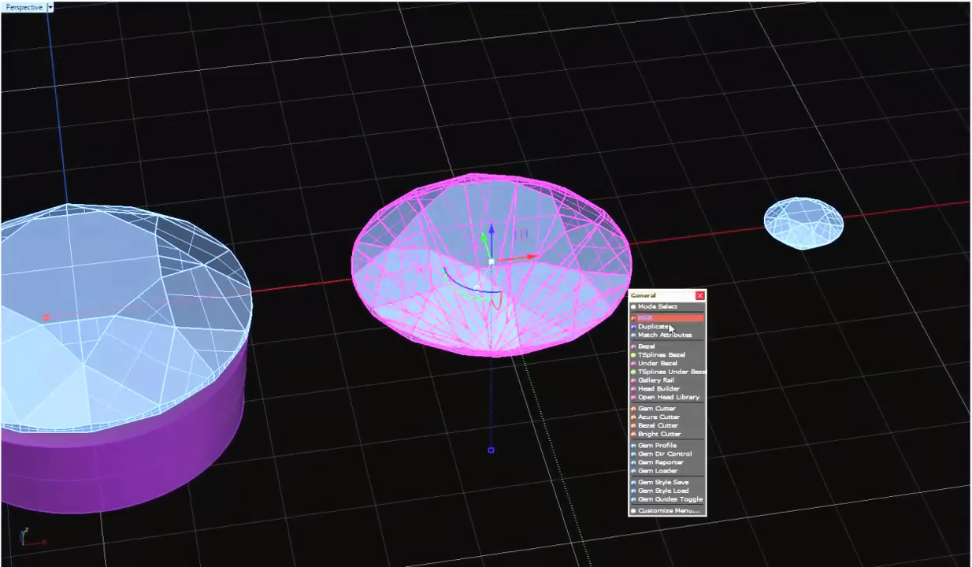
{"action": "left_click", "coordinate": [656, 359]}
{"action": "mouse_move", "coordinate": [586, 411]}
{"action": "right_mouse_down"}
{"action": "mouse_move", "coordinate": [587, 321]}
{"action": "mouse_move", "coordinate": [536, 293]}
{"action": "mouse_move", "coordinate": [536, 261]}
{"action": "mouse_move", "coordinate": [576, 398]}
{"action": "right_mouse_up"}
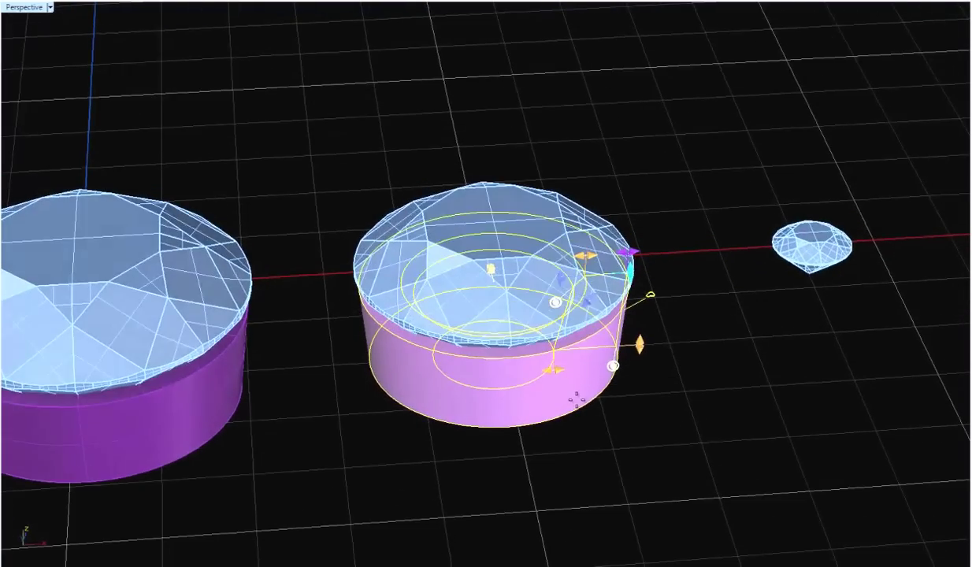
{"action": "left_click", "coordinate": [680, 379]}
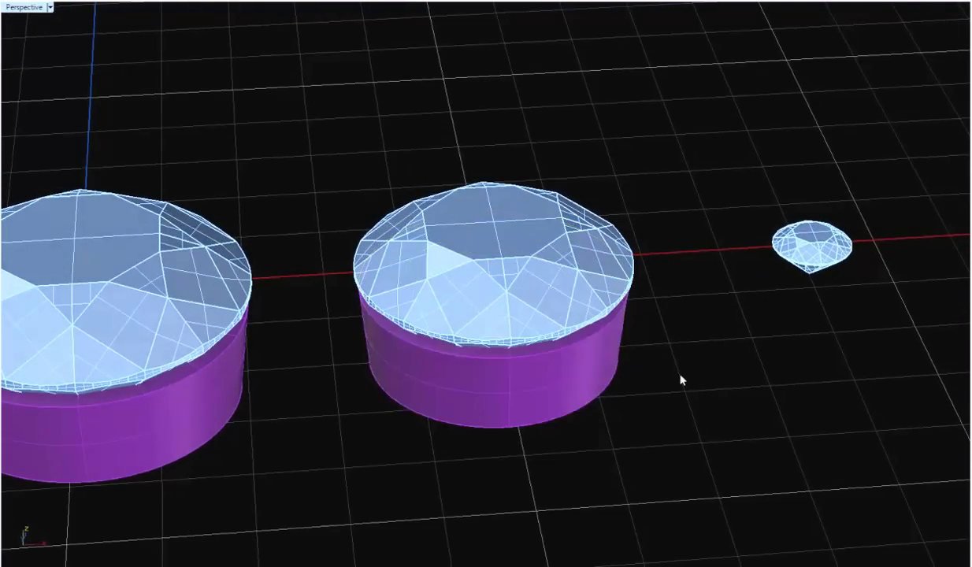
Step: Start an under bezel for the smallest gem and reduce its base thickness to widen the opening underneath
{"action": "right_click_drag", "start_coordinate": [679, 379], "coordinate": [483, 417], "text": "shift"}
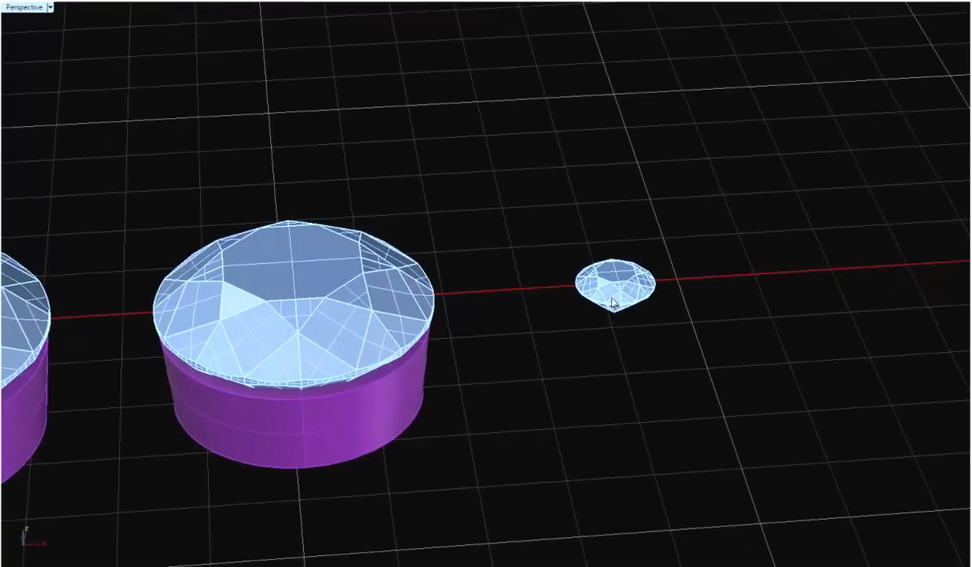
{"action": "left_click", "coordinate": [616, 301]}
{"action": "middle_click", "coordinate": [616, 300]}
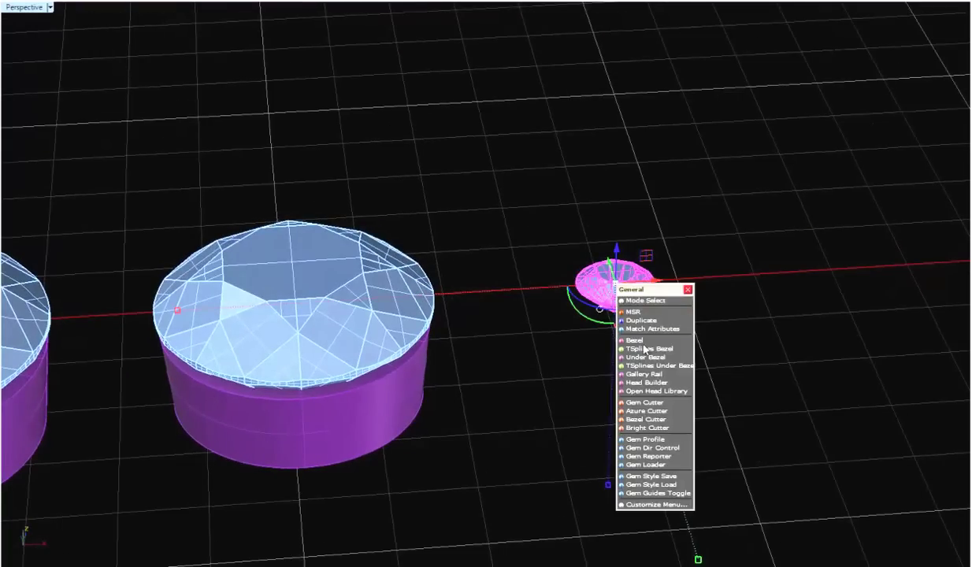
{"action": "left_click", "coordinate": [651, 358]}
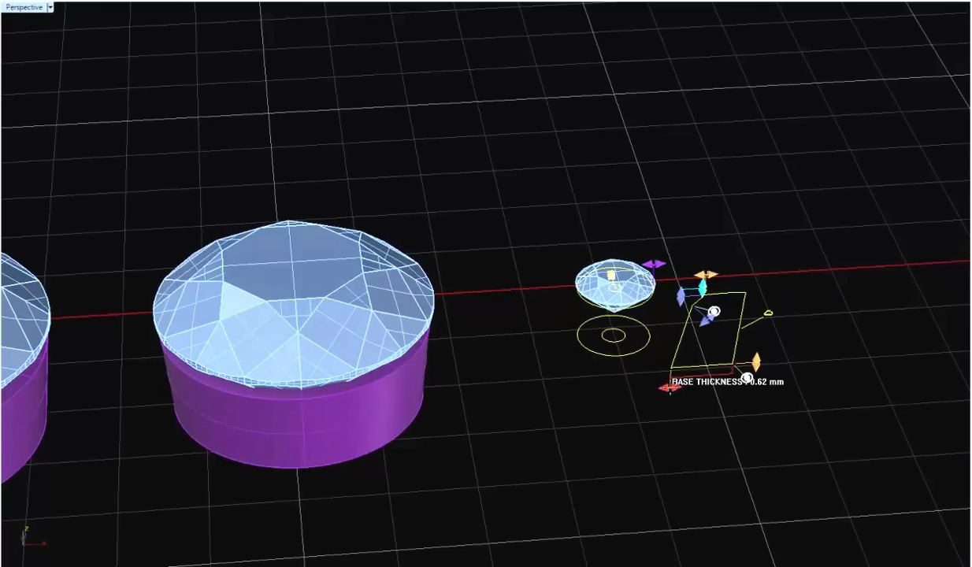
{"action": "right_click_drag", "start_coordinate": [670, 388], "coordinate": [616, 390]}
{"action": "scroll", "coordinate": [670, 378], "scroll_direction": "up", "scroll_amount": 2}
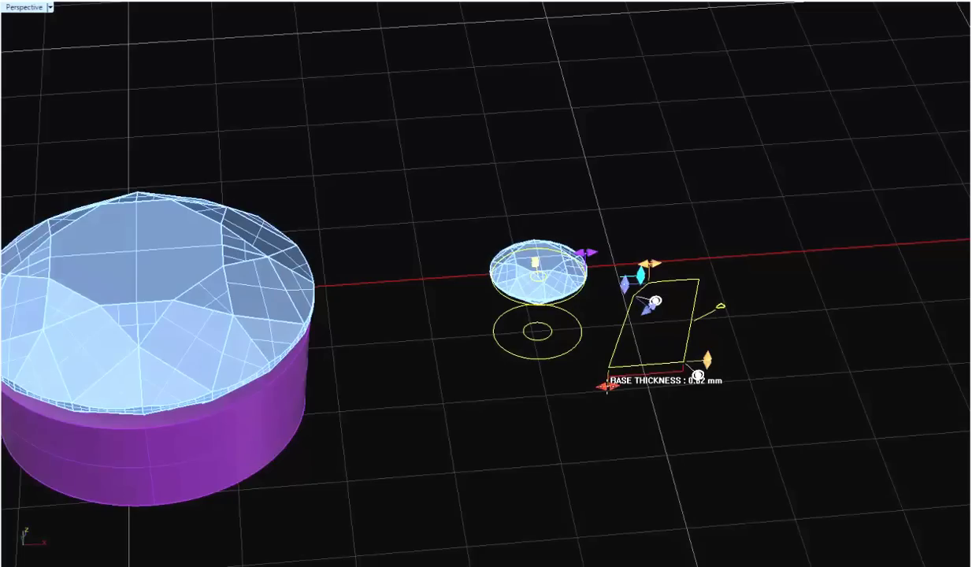
{"action": "mouse_move", "coordinate": [606, 386]}
{"action": "left_mouse_down"}
{"action": "mouse_move", "coordinate": [646, 381]}
{"action": "mouse_move", "coordinate": [607, 385]}
{"action": "left_mouse_up"}
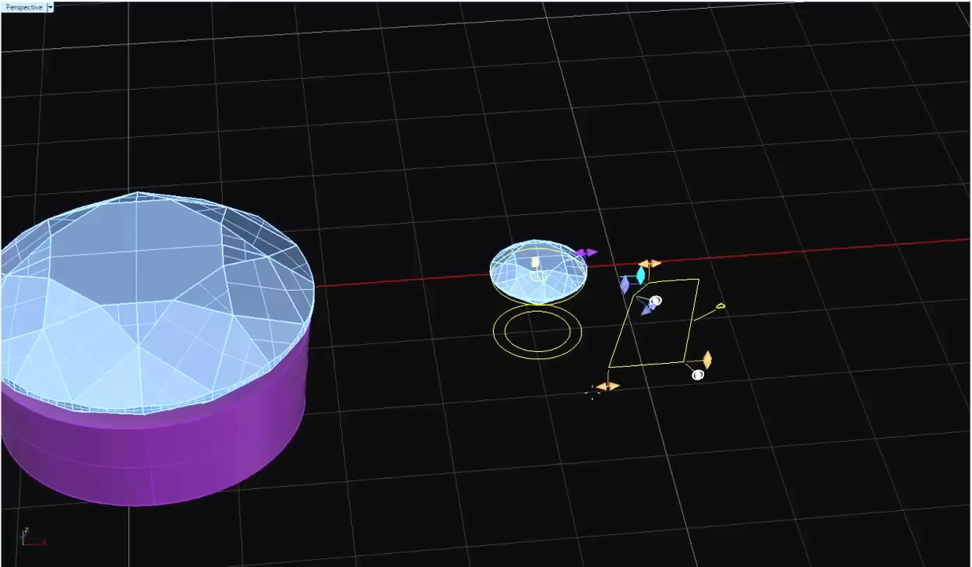
Step: Reduce the small under bezel's top thickness and thicken its base so the inner wall runs nearly straight
{"action": "left_click_drag", "start_coordinate": [650, 263], "coordinate": [680, 260]}
{"action": "right_click_drag", "start_coordinate": [546, 339], "coordinate": [518, 314]}
{"action": "scroll", "coordinate": [552, 358], "scroll_direction": "up", "scroll_amount": 4}
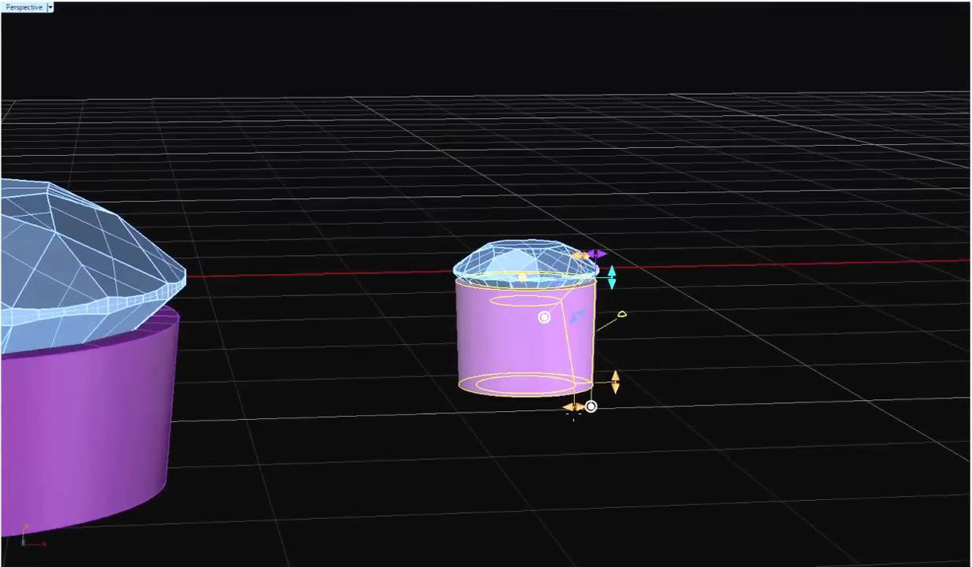
{"action": "left_click_drag", "start_coordinate": [572, 406], "coordinate": [555, 407]}
{"action": "right_click_drag", "start_coordinate": [565, 275], "coordinate": [583, 376]}
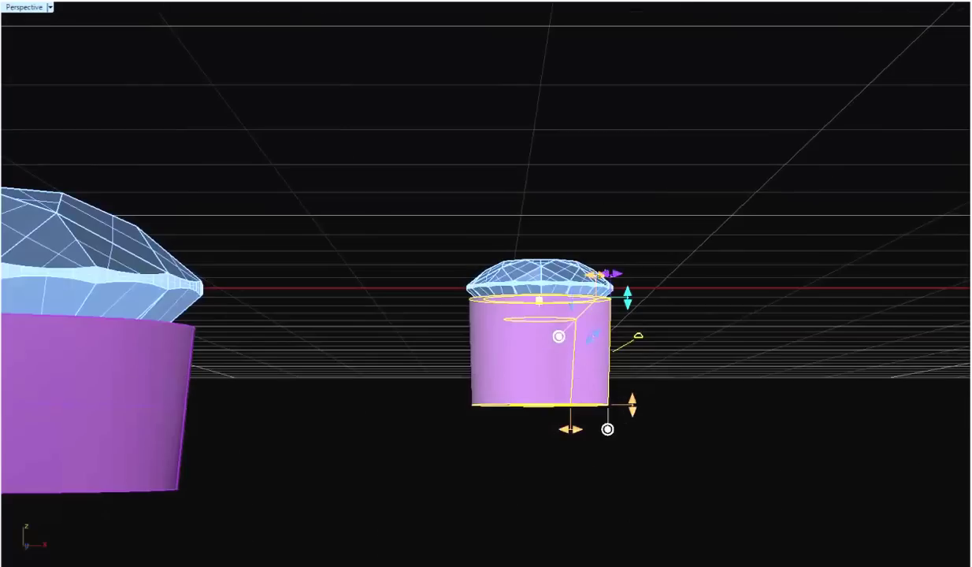
{"action": "right_click_drag", "start_coordinate": [561, 441], "coordinate": [562, 394]}
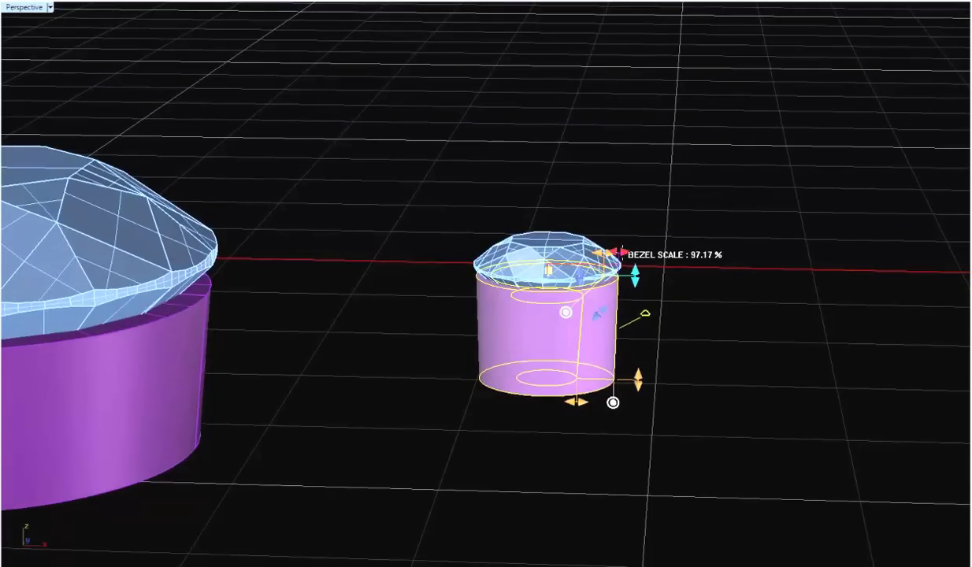
Step: Scale the small under bezel up to about the gem's width and finish it
{"action": "left_click_drag", "start_coordinate": [619, 252], "coordinate": [622, 251]}
{"action": "right_click_drag", "start_coordinate": [622, 252], "coordinate": [431, 201]}
{"action": "scroll", "coordinate": [432, 201], "scroll_direction": "down", "scroll_amount": 5}
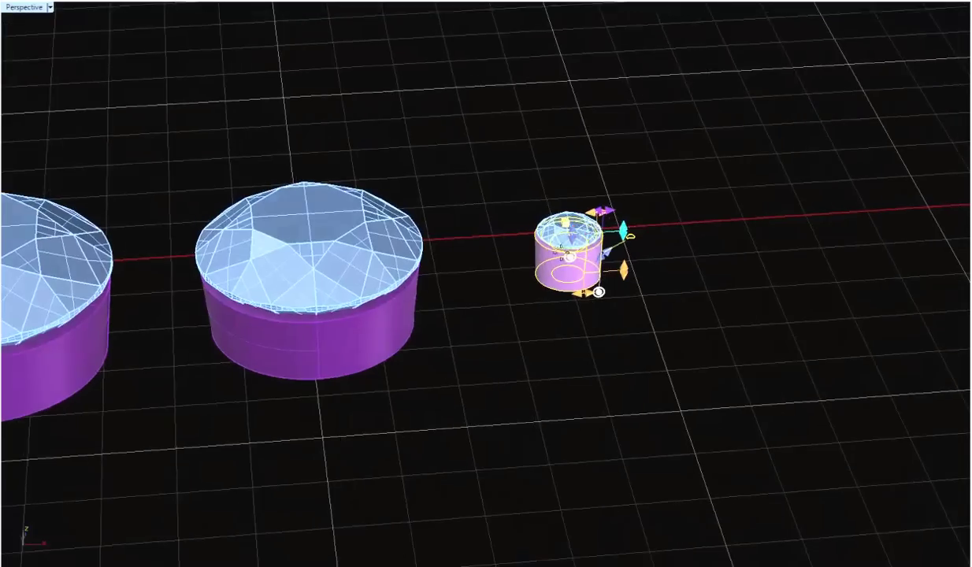
{"action": "scroll", "coordinate": [566, 252], "scroll_direction": "up", "scroll_amount": 3}
{"action": "right_click", "coordinate": [554, 283]}
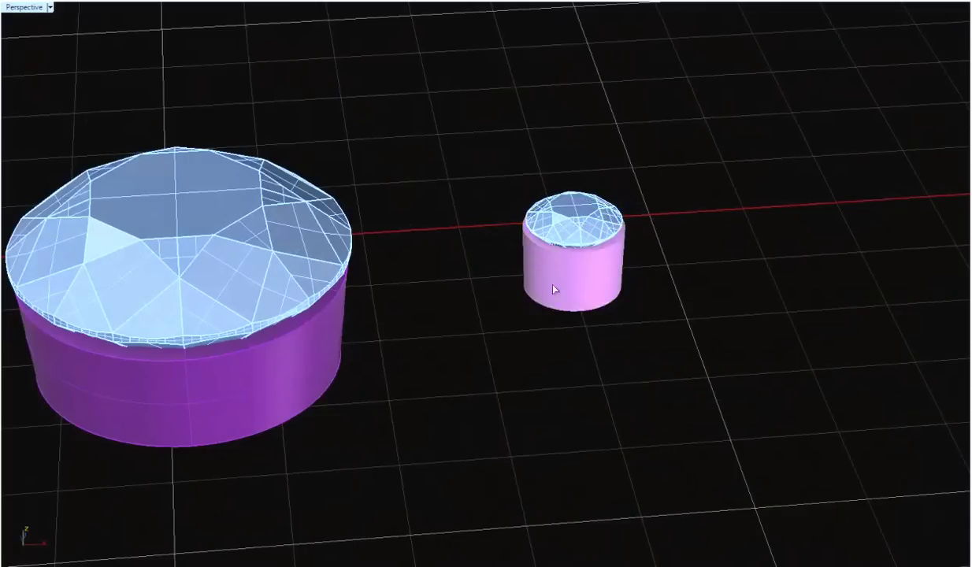
Step: Delete the middle gem's under bezel and build a new one for that gem with the Under Bezel tool
{"action": "left_click", "coordinate": [556, 292]}
{"action": "left_click", "coordinate": [266, 383]}
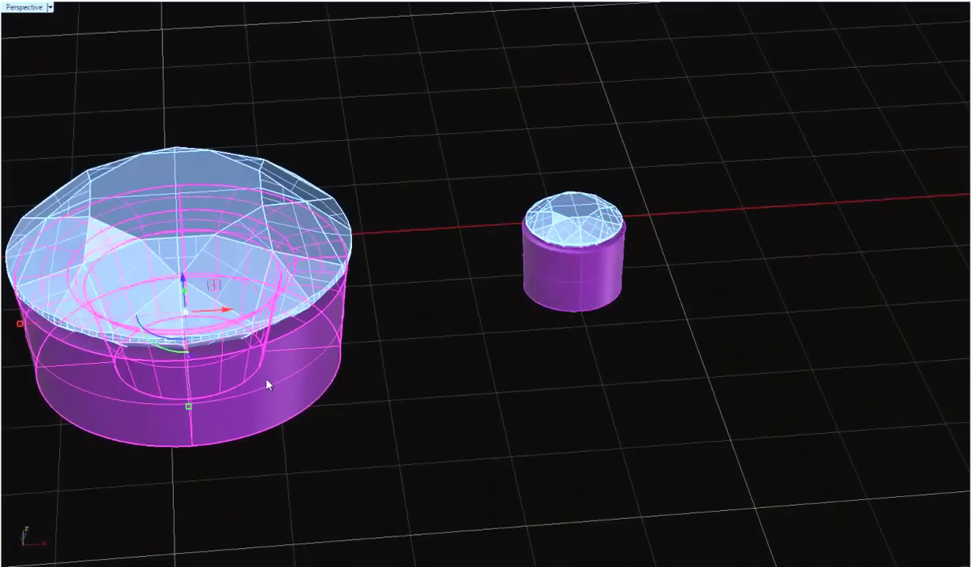
{"action": "key", "text": "Delete"}
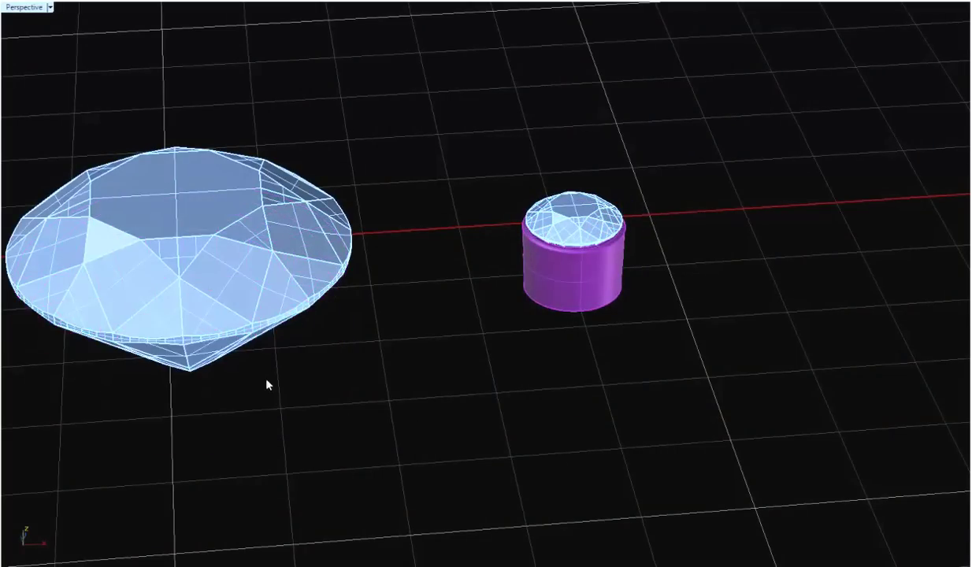
{"action": "left_click", "coordinate": [242, 298]}
{"action": "right_click_drag", "start_coordinate": [242, 297], "coordinate": [416, 254], "text": "shift"}
{"action": "middle_click", "coordinate": [415, 244]}
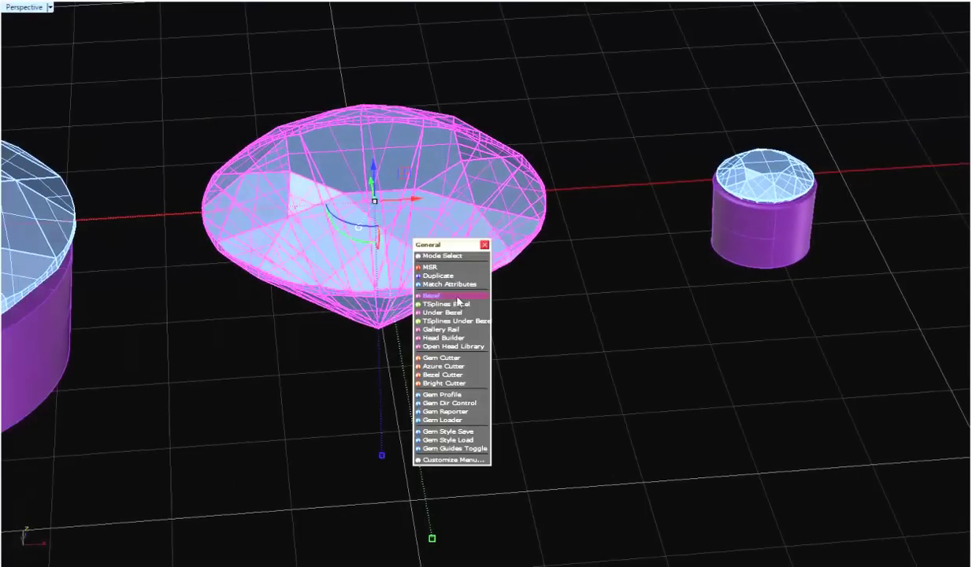
{"action": "left_click", "coordinate": [462, 314]}
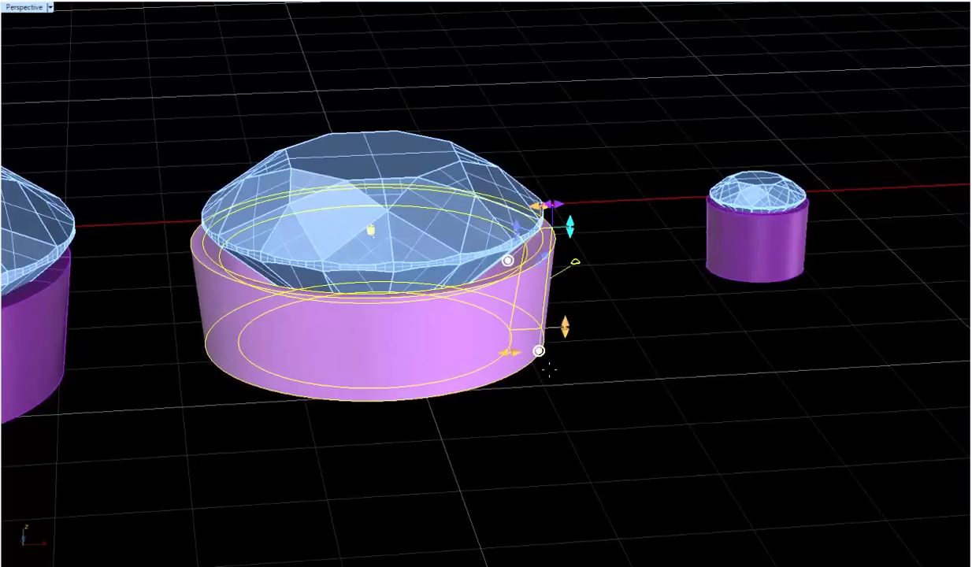
Step: Thicken the base of the middle gem's under bezel, scale the bezel to sit inside the gem's outline, and finish it
{"action": "left_click_drag", "start_coordinate": [508, 351], "coordinate": [471, 353]}
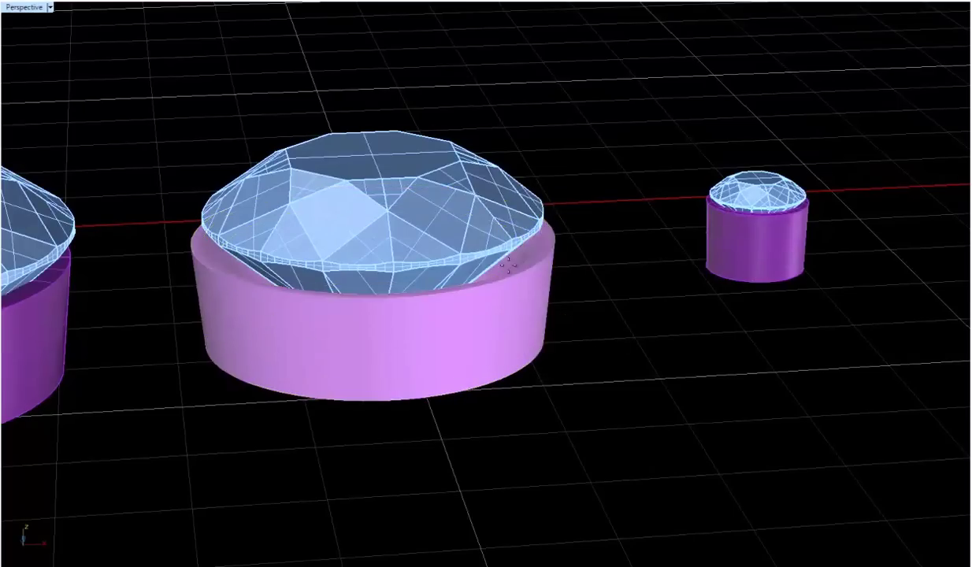
{"action": "mouse_move", "coordinate": [541, 210]}
{"action": "left_click_drag", "start_coordinate": [506, 203], "coordinate": [537, 206]}
{"action": "right_click", "coordinate": [633, 216]}
Step: Delete the smallest gem's under bezel and build a new one for that gem with the Under Bezel tool
{"action": "left_click", "coordinate": [734, 246]}
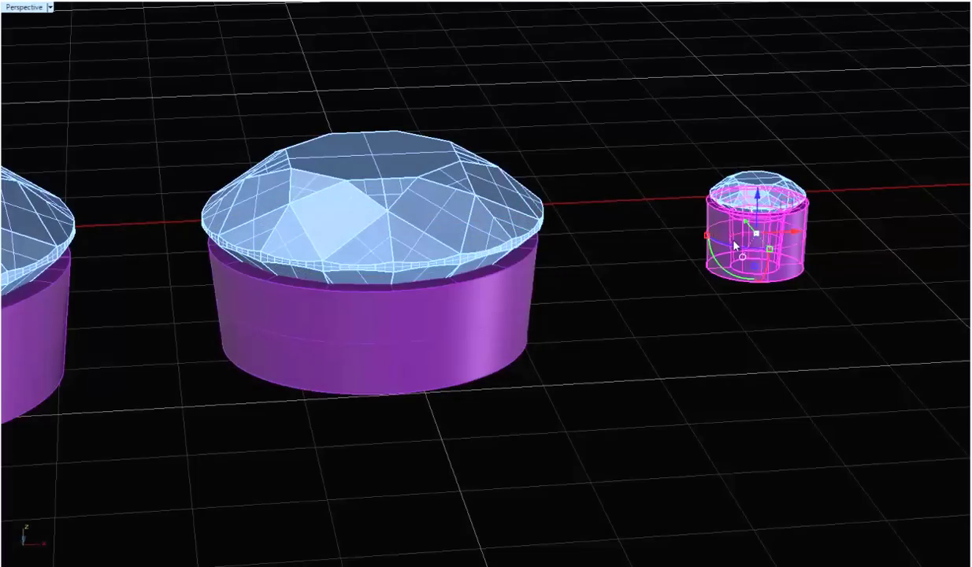
{"action": "key", "text": "Delete"}
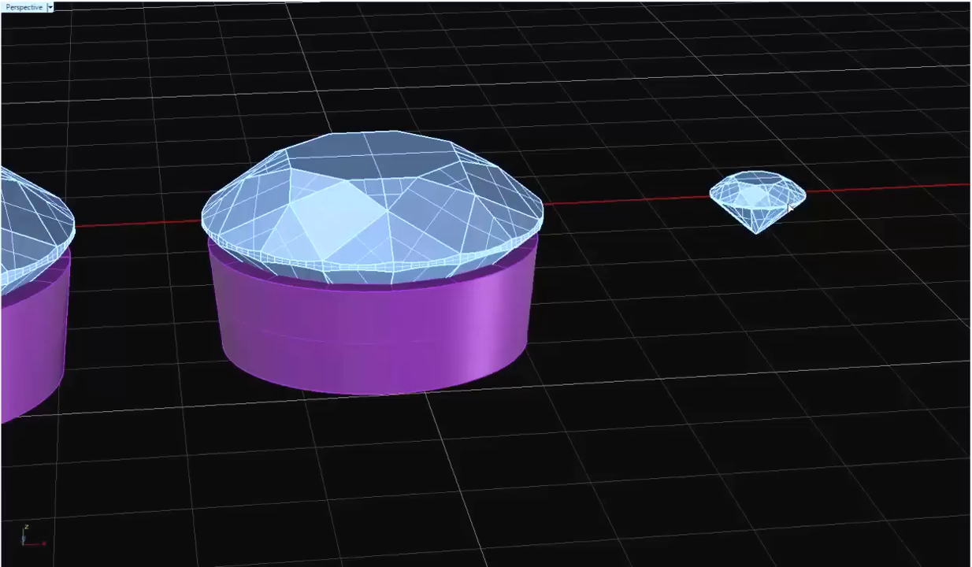
{"action": "left_click", "coordinate": [790, 207]}
{"action": "middle_click", "coordinate": [790, 207]}
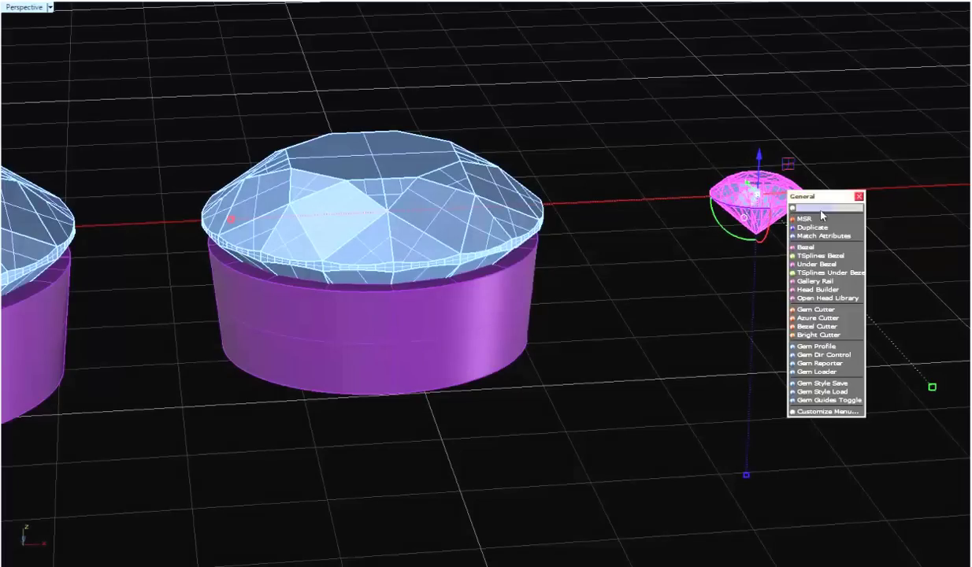
{"action": "left_click", "coordinate": [816, 266]}
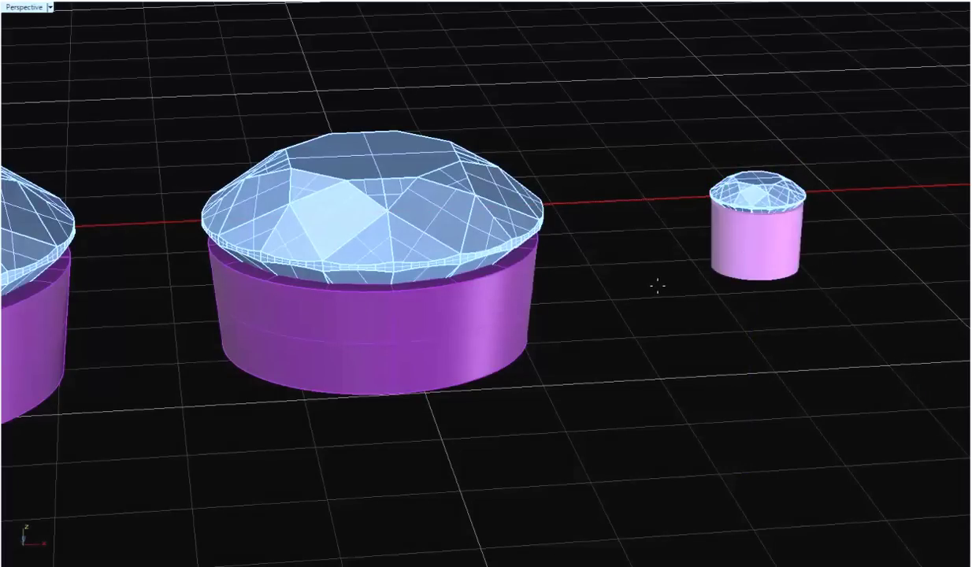
{"action": "left_click", "coordinate": [749, 260]}
{"action": "right_click_drag", "start_coordinate": [751, 259], "coordinate": [751, 231]}
{"action": "scroll", "coordinate": [828, 279], "scroll_direction": "up", "scroll_amount": 9}
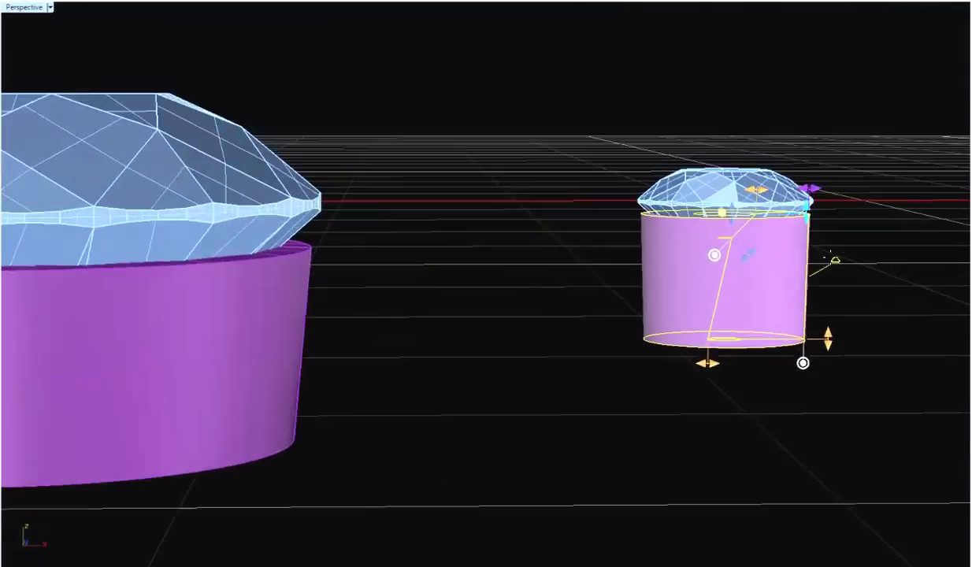
Step: Adjust the base thickness of the small under bezel and set its top thickness to about 0.43 mm
{"action": "right_click_drag", "start_coordinate": [720, 369], "coordinate": [710, 271]}
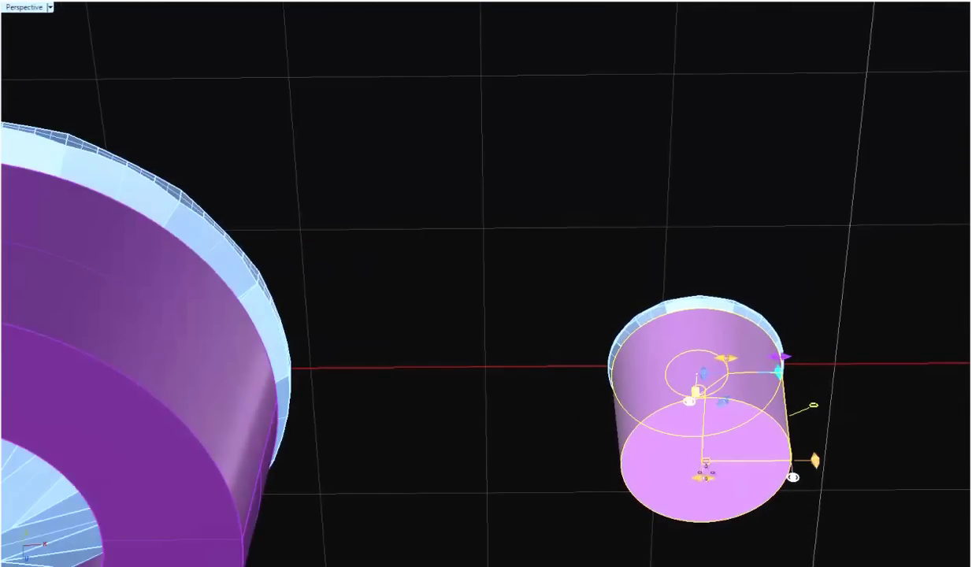
{"action": "mouse_move", "coordinate": [704, 477]}
{"action": "left_mouse_down"}
{"action": "mouse_move", "coordinate": [721, 477]}
{"action": "mouse_move", "coordinate": [703, 474]}
{"action": "left_mouse_up"}
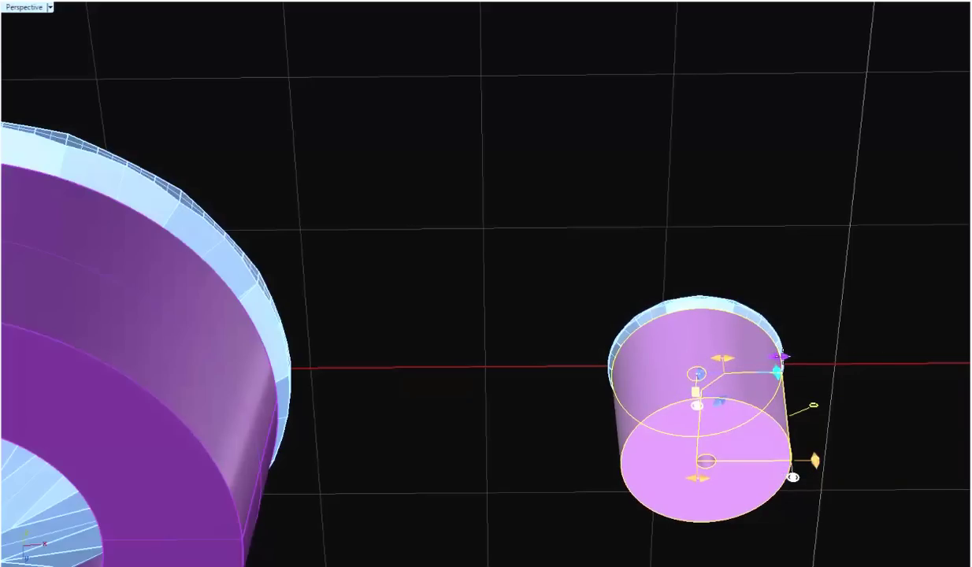
{"action": "left_click_drag", "start_coordinate": [770, 358], "coordinate": [764, 359]}
{"action": "right_click_drag", "start_coordinate": [742, 373], "coordinate": [742, 537]}
{"action": "scroll", "coordinate": [740, 376], "scroll_direction": "down", "scroll_amount": 2}
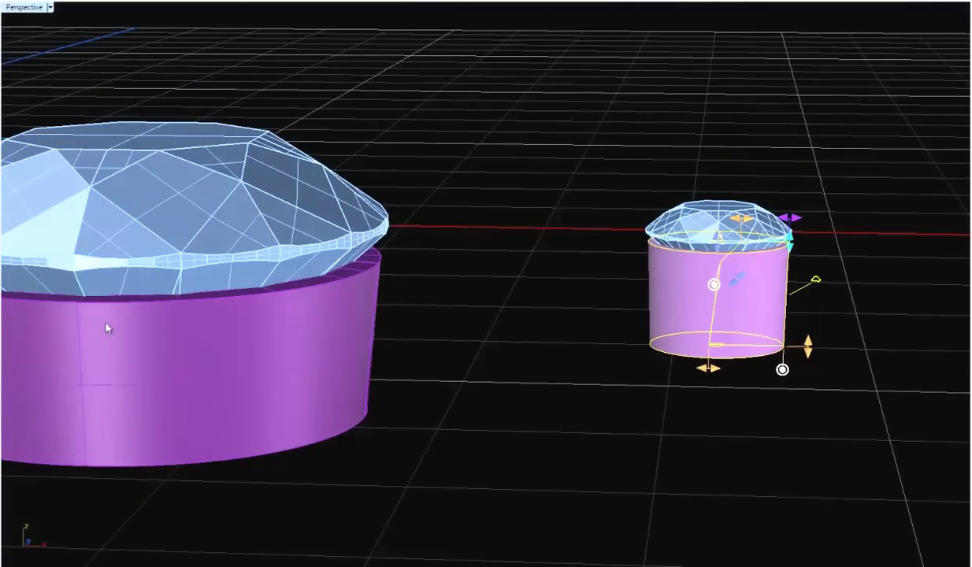
Step: Open the Bezel Builder settings for the small under bezel and show the saved bezel styles
{"action": "key", "text": "F6"}
{"action": "left_click_drag", "start_coordinate": [101, 284], "coordinate": [254, 60]}
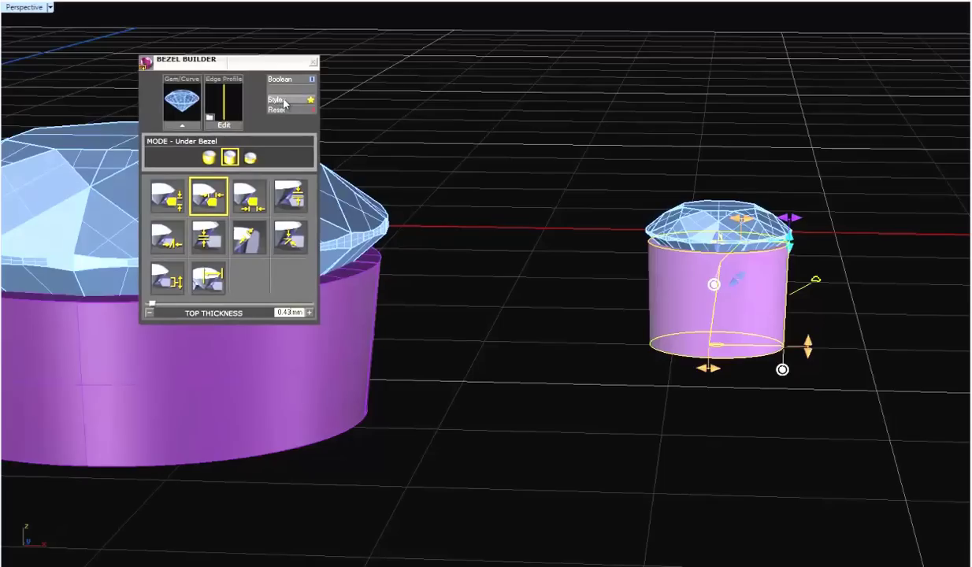
{"action": "left_click", "coordinate": [285, 102]}
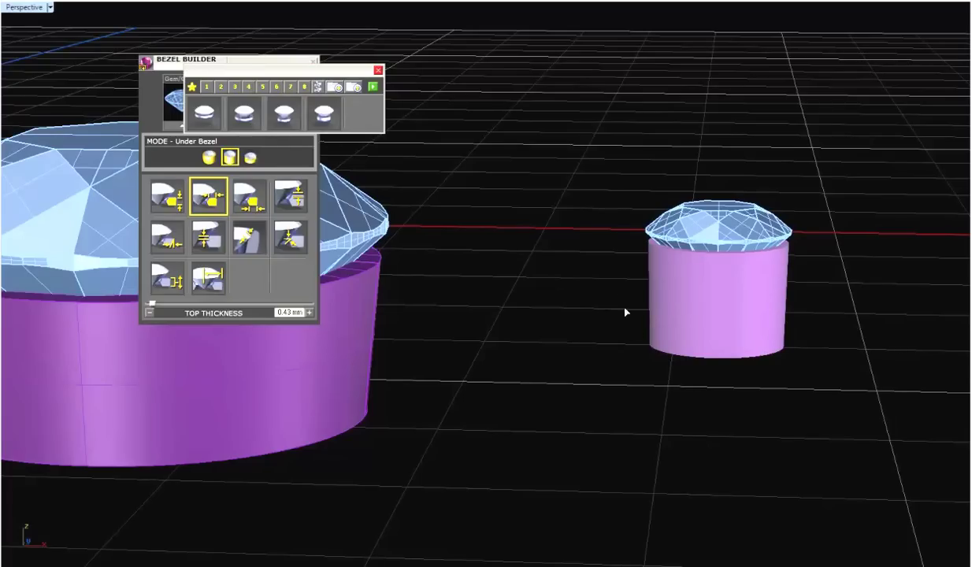
{"action": "left_click", "coordinate": [221, 89]}
{"action": "mouse_move", "coordinate": [755, 323]}
{"action": "right_mouse_down"}
{"action": "mouse_move", "coordinate": [739, 256]}
{"action": "mouse_move", "coordinate": [758, 180]}
{"action": "mouse_move", "coordinate": [733, 334]}
{"action": "mouse_move", "coordinate": [749, 338]}
{"action": "right_mouse_up"}
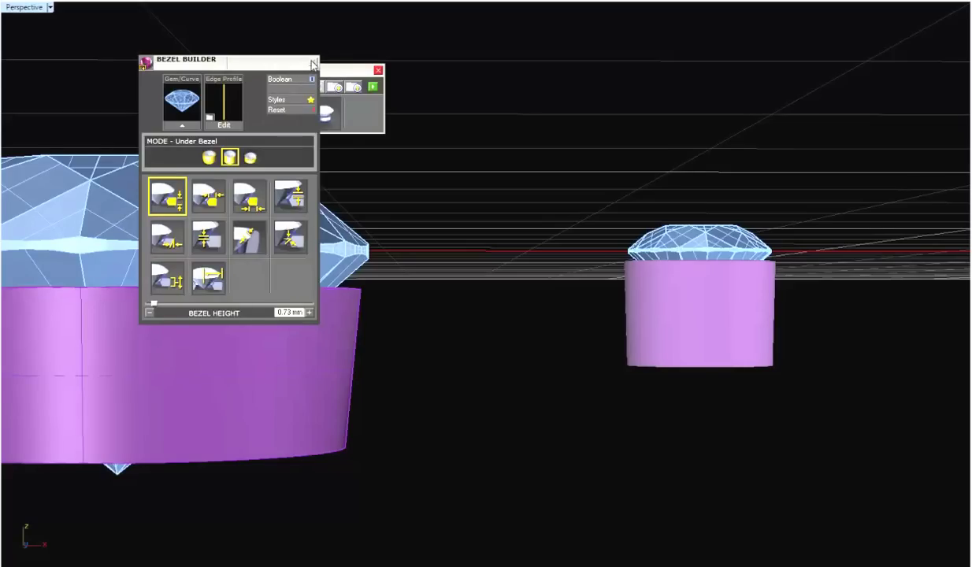
Step: Close the Bezel Builder settings and the styles palette
{"action": "left_click", "coordinate": [313, 62]}
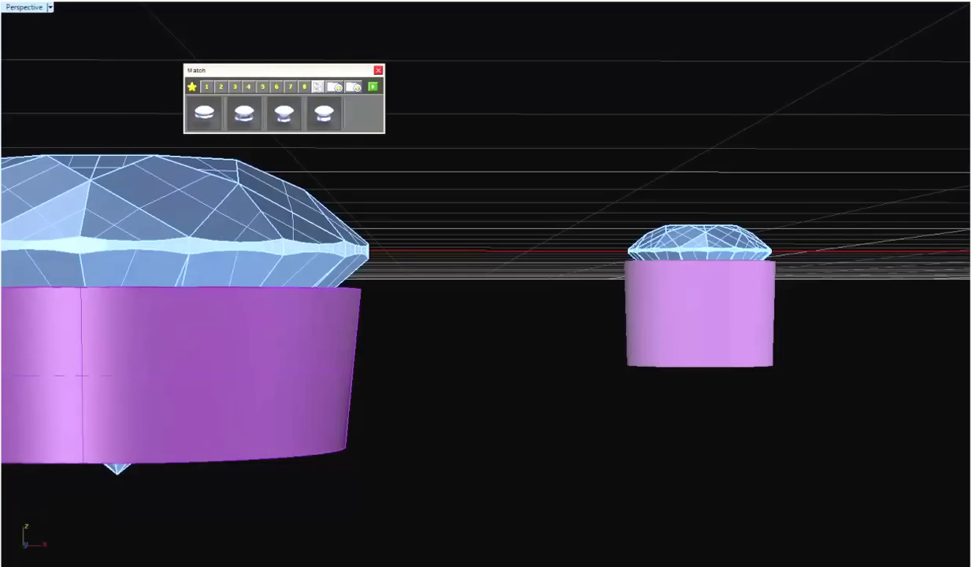
{"action": "scroll", "coordinate": [488, 364], "scroll_direction": "down", "scroll_amount": 6}
{"action": "right_click_drag", "start_coordinate": [470, 245], "coordinate": [679, 331]}
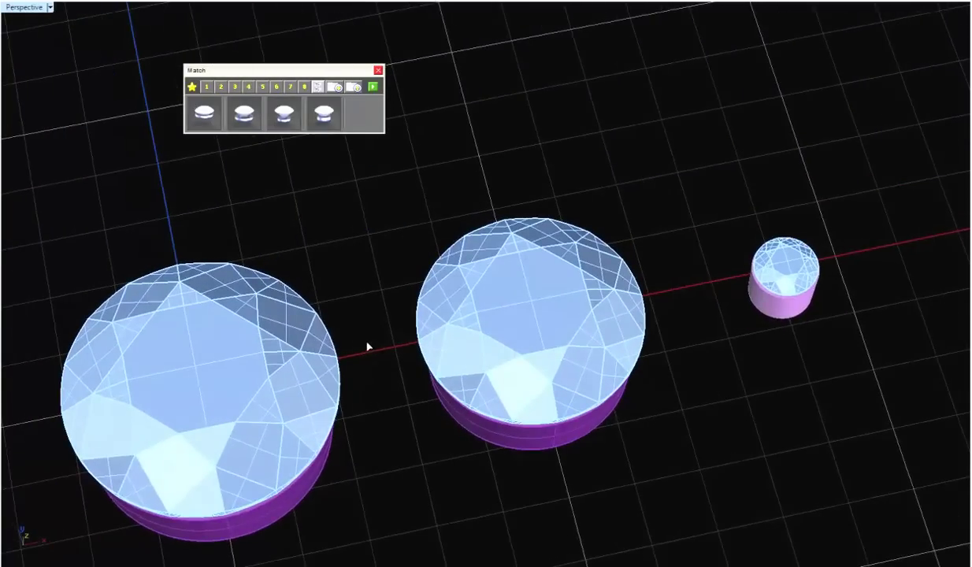
{"action": "right_click_drag", "start_coordinate": [367, 347], "coordinate": [453, 253], "text": "shift"}
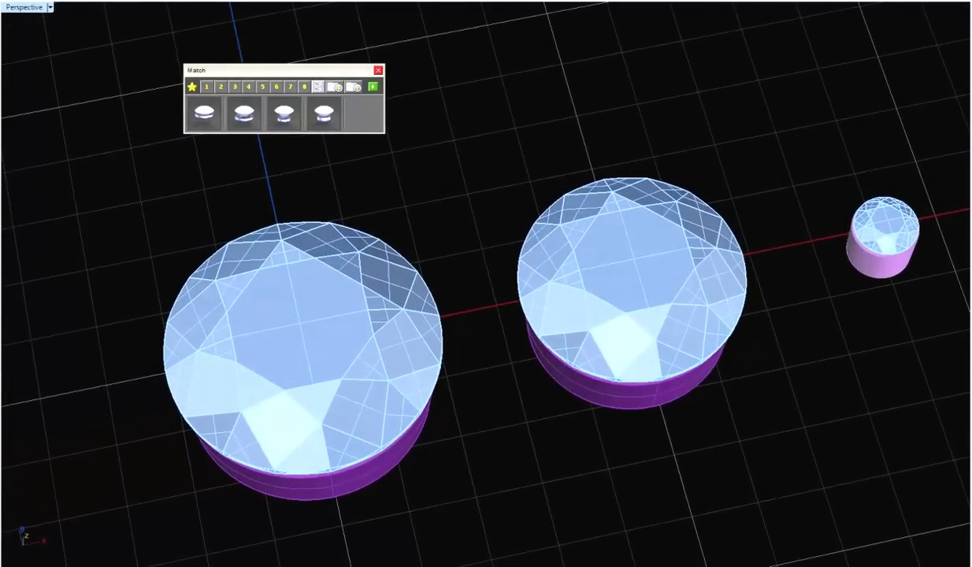
{"action": "scroll", "coordinate": [397, 256], "scroll_direction": "down", "scroll_amount": 4}
{"action": "right_click_drag", "start_coordinate": [361, 244], "coordinate": [457, 387], "text": "shift"}
{"action": "left_click", "coordinate": [380, 69]}
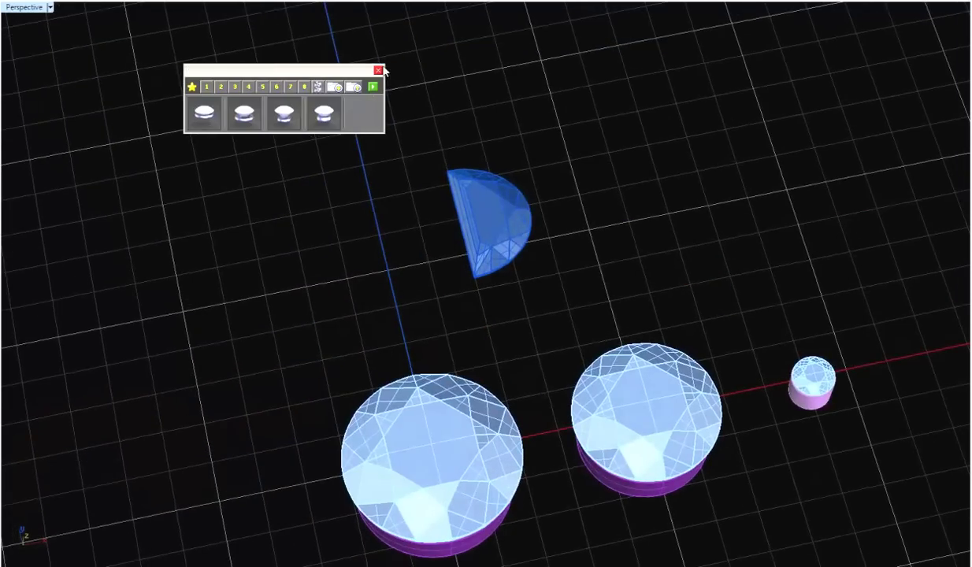
{"action": "left_click", "coordinate": [378, 70]}
Step: Examine the half-moon gem from above and below, and finish the small gem's under bezel
{"action": "right_click_drag", "start_coordinate": [572, 317], "coordinate": [652, 364]}
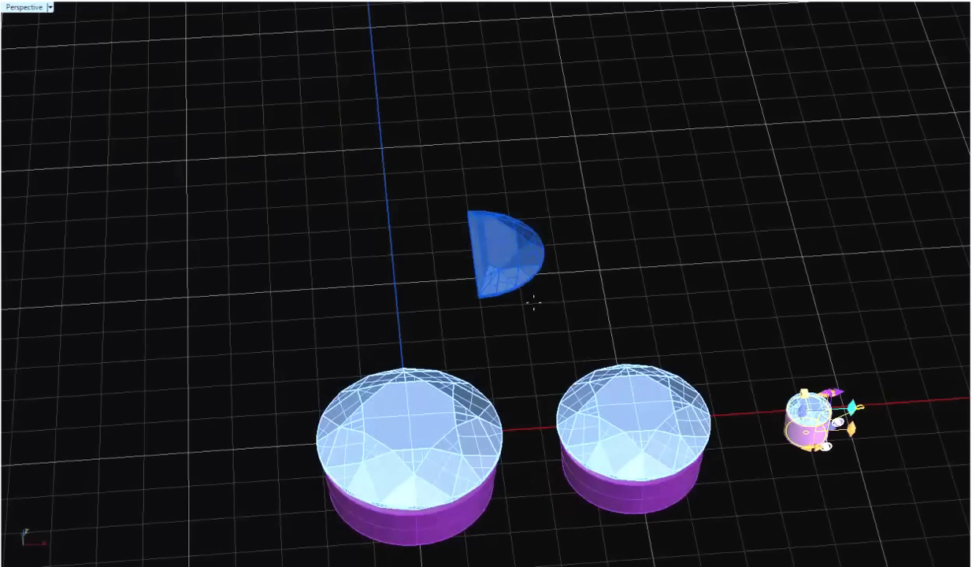
{"action": "right_click_drag", "start_coordinate": [578, 262], "coordinate": [568, 308]}
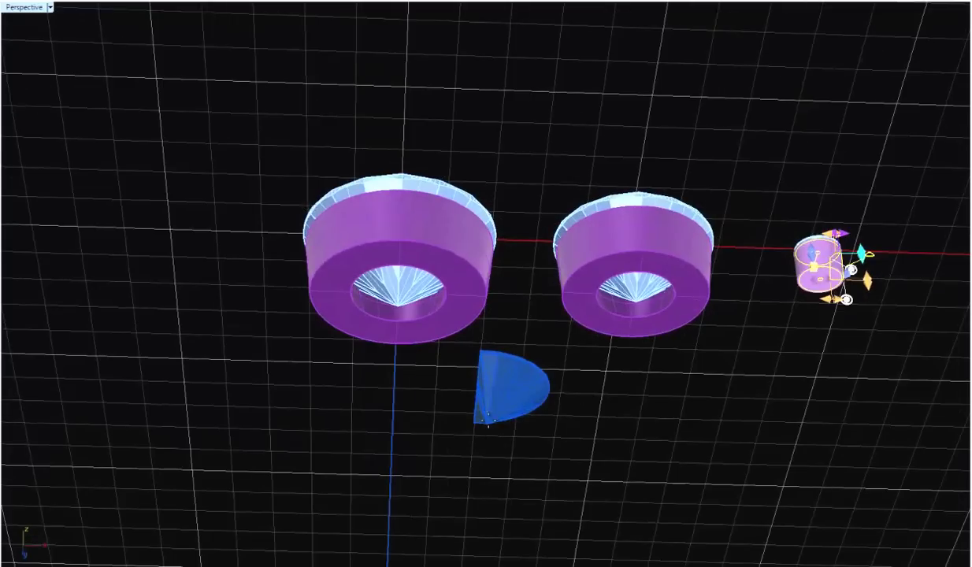
{"action": "scroll", "coordinate": [485, 423], "scroll_direction": "up", "scroll_amount": 2}
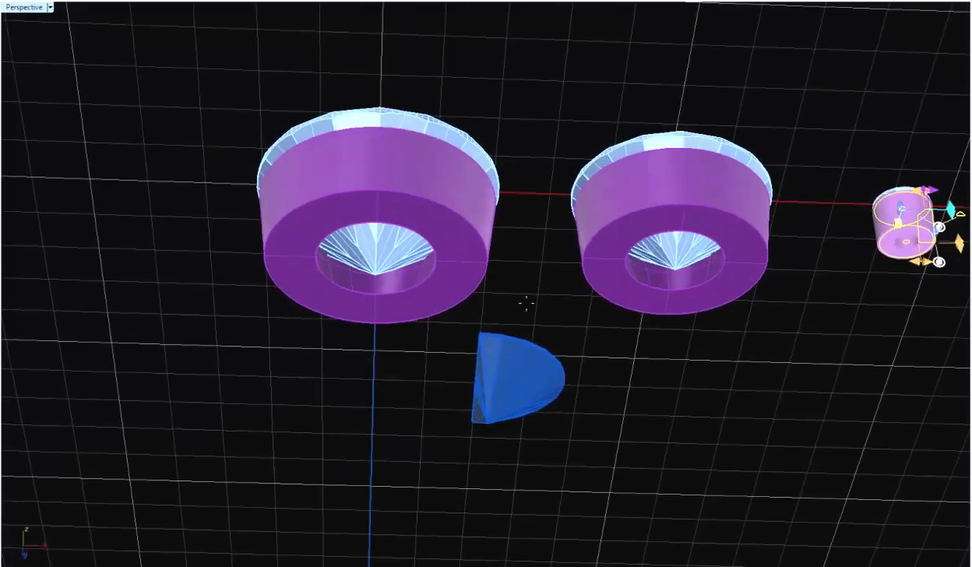
{"action": "right_click_drag", "start_coordinate": [525, 303], "coordinate": [526, 404]}
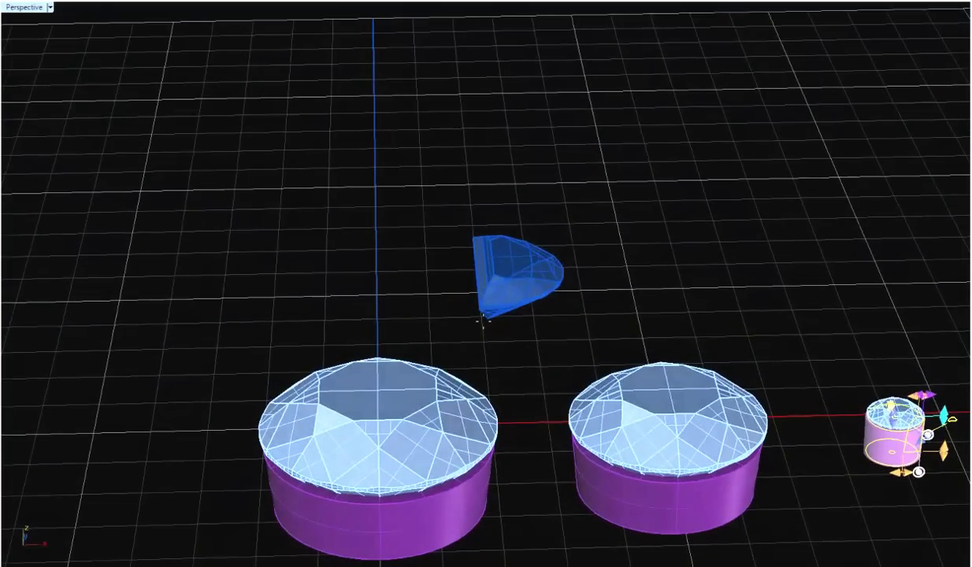
{"action": "mouse_move", "coordinate": [483, 322]}
{"action": "right_mouse_down"}
{"action": "mouse_move", "coordinate": [537, 319]}
{"action": "mouse_move", "coordinate": [440, 326]}
{"action": "mouse_move", "coordinate": [470, 307]}
{"action": "right_mouse_up"}
{"action": "scroll", "coordinate": [470, 305], "scroll_direction": "up", "scroll_amount": 2}
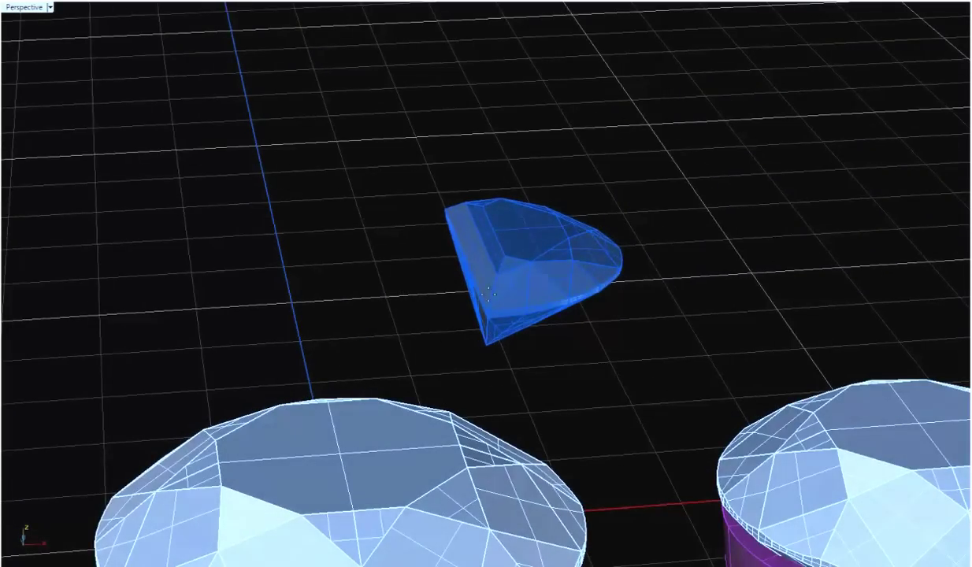
{"action": "mouse_move", "coordinate": [589, 331]}
{"action": "right_mouse_down"}
{"action": "mouse_move", "coordinate": [549, 315]}
{"action": "mouse_move", "coordinate": [575, 343]}
{"action": "right_mouse_up"}
{"action": "scroll", "coordinate": [549, 315], "scroll_direction": "down", "scroll_amount": 3}
{"action": "scroll", "coordinate": [575, 344], "scroll_direction": "down", "scroll_amount": 6}
{"action": "left_click", "coordinate": [574, 334]}
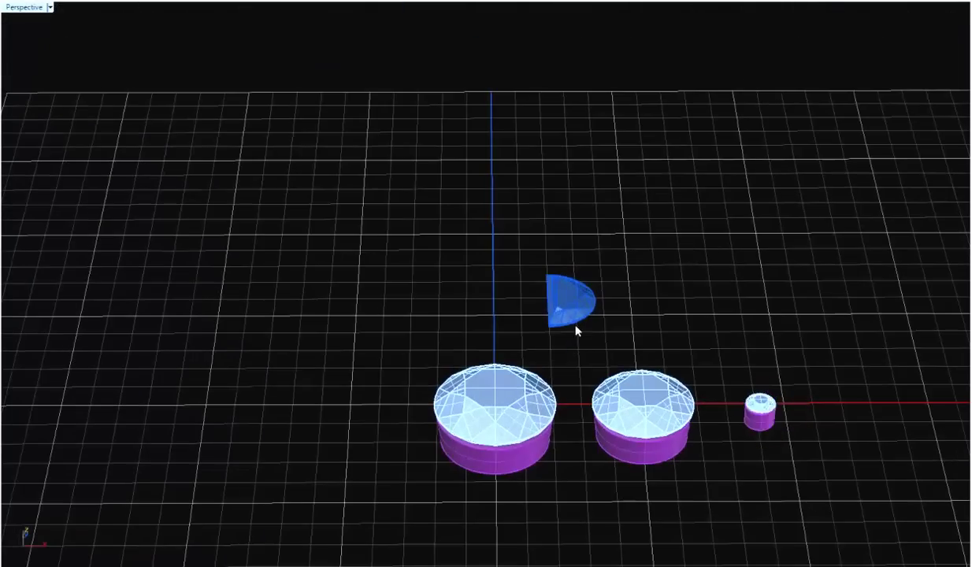
{"action": "scroll", "coordinate": [575, 325], "scroll_direction": "up", "scroll_amount": 3}
{"action": "left_click", "coordinate": [581, 314]}
{"action": "middle_click", "coordinate": [575, 303]}
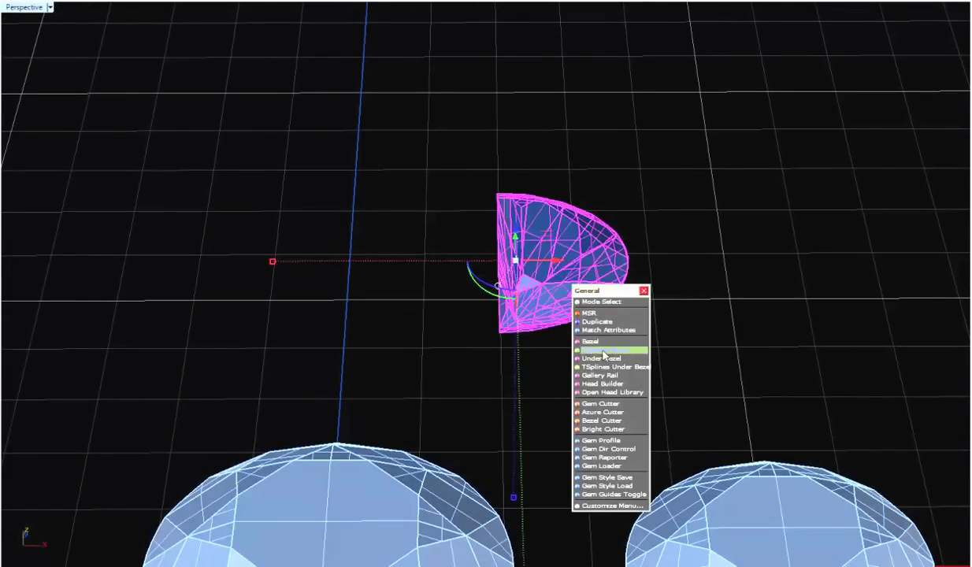
{"action": "left_click", "coordinate": [623, 387]}
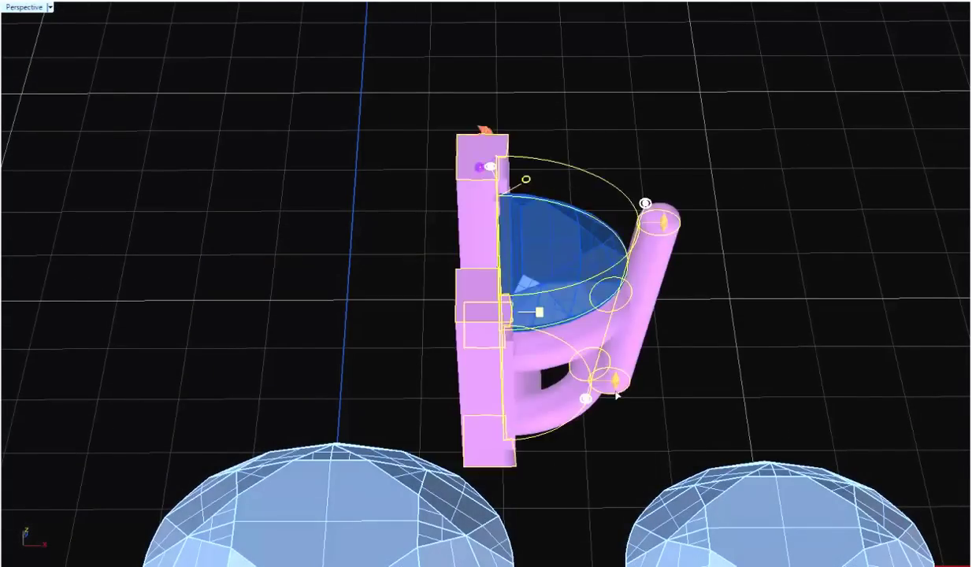
{"action": "key", "text": "Escape"}
Step: Build an under bezel for the half-moon gem with the Under Bezel tool
{"action": "left_click", "coordinate": [560, 290]}
{"action": "middle_click", "coordinate": [560, 290]}
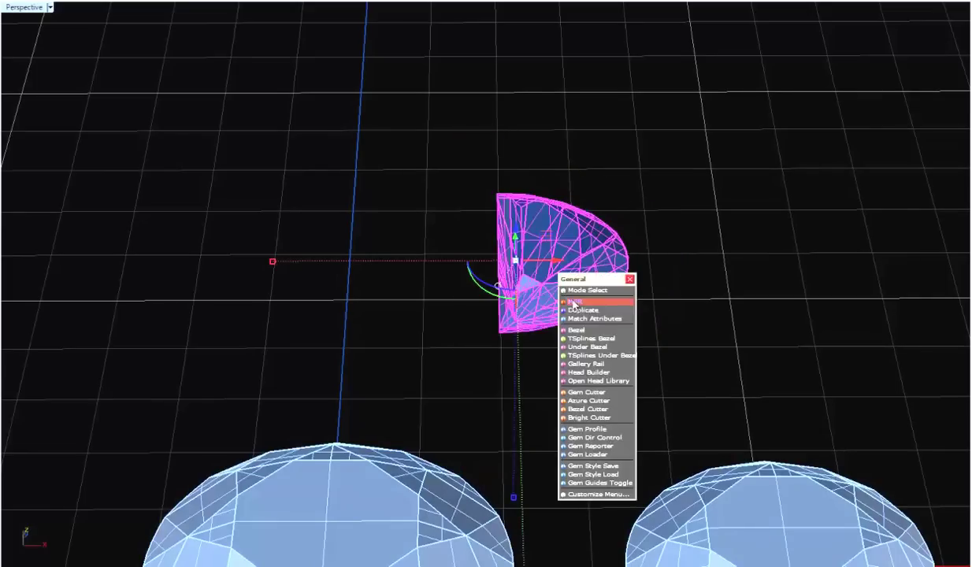
{"action": "left_click", "coordinate": [586, 340]}
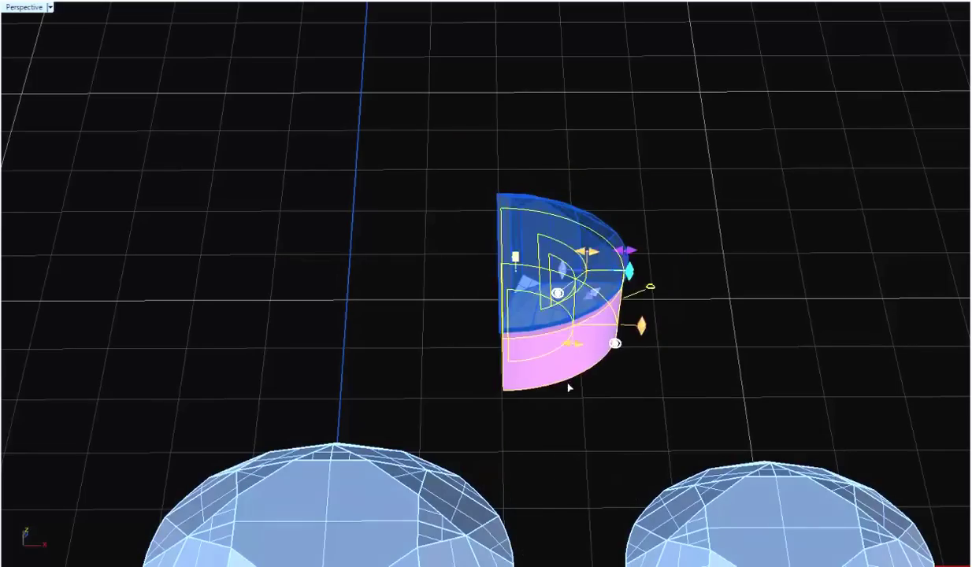
Step: Inspect the half-moon gem's under bezel from below and shorten its seat length
{"action": "right_click_drag", "start_coordinate": [502, 379], "coordinate": [504, 337]}
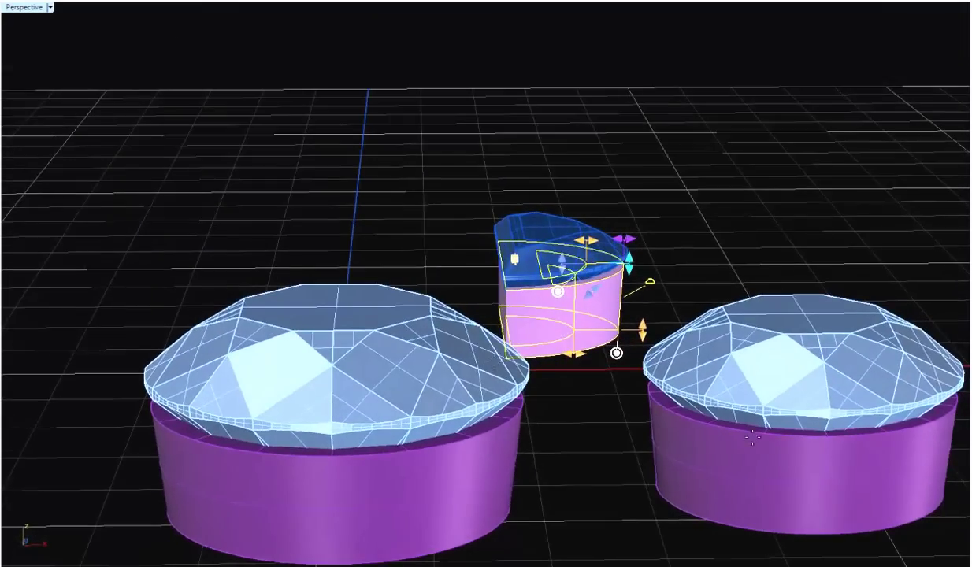
{"action": "right_click_drag", "start_coordinate": [677, 445], "coordinate": [703, 339]}
{"action": "scroll", "coordinate": [514, 333], "scroll_direction": "up", "scroll_amount": 6}
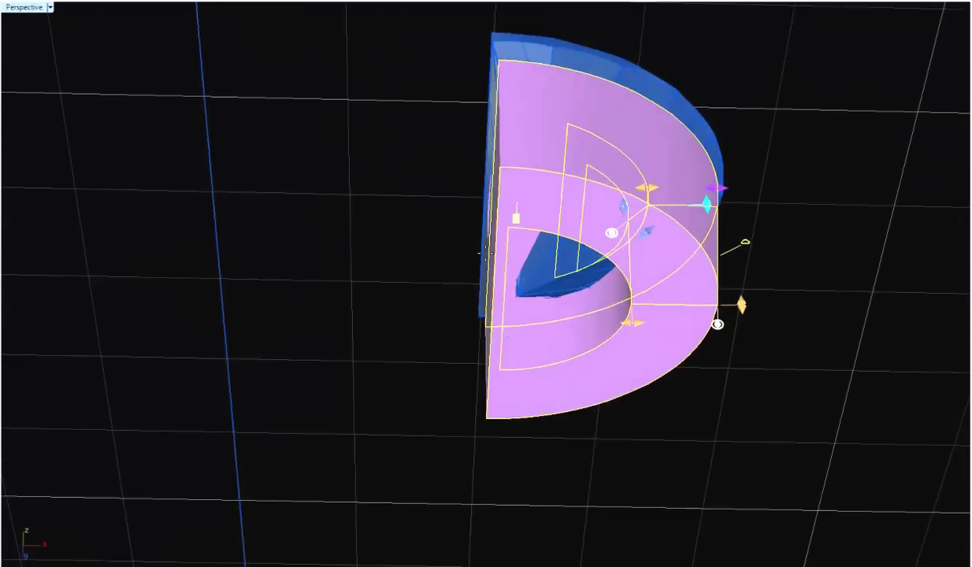
{"action": "scroll", "coordinate": [485, 255], "scroll_direction": "up", "scroll_amount": 5}
{"action": "right_click_drag", "start_coordinate": [529, 349], "coordinate": [541, 314]}
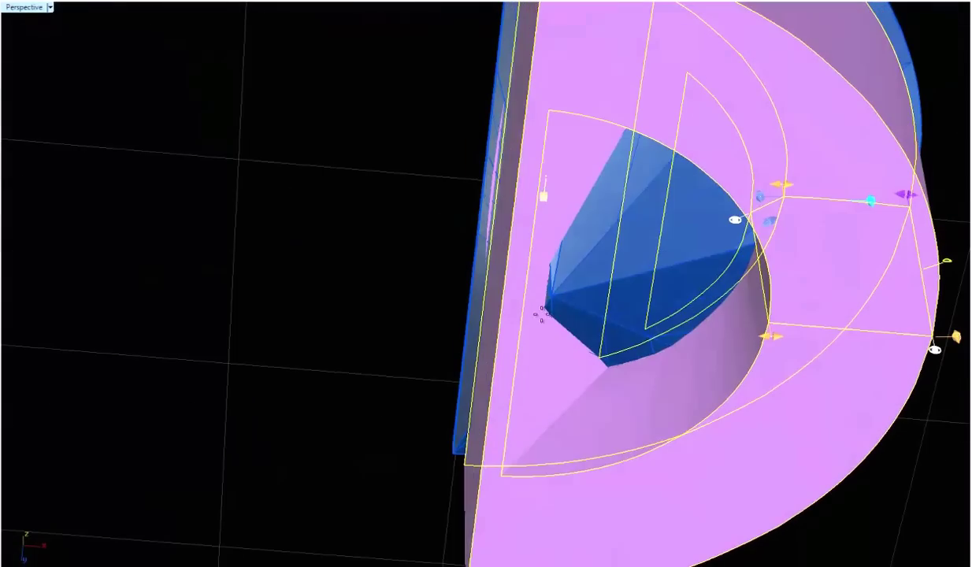
{"action": "right_click_drag", "start_coordinate": [600, 252], "coordinate": [581, 284]}
{"action": "scroll", "coordinate": [581, 286], "scroll_direction": "down", "scroll_amount": 4}
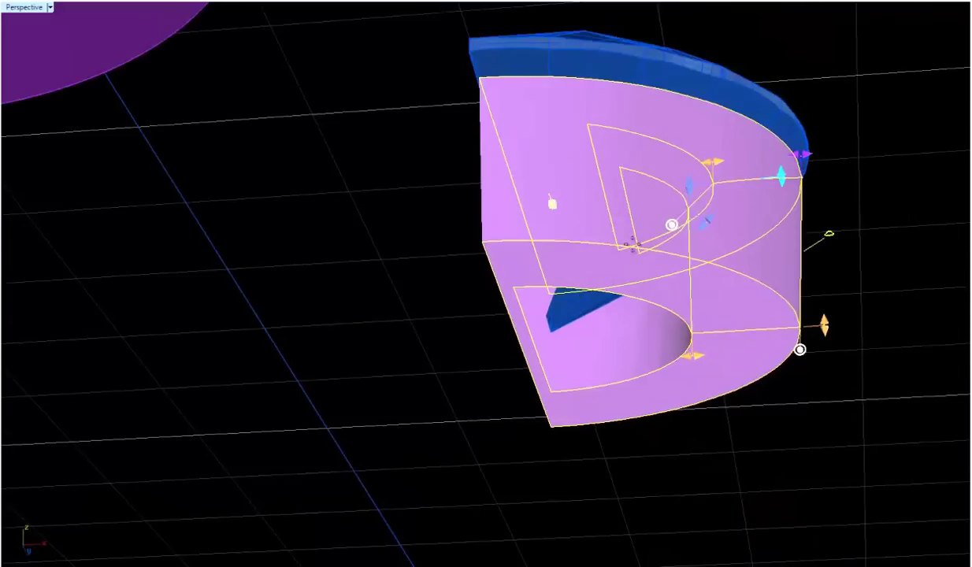
{"action": "right_click_drag", "start_coordinate": [632, 243], "coordinate": [656, 301]}
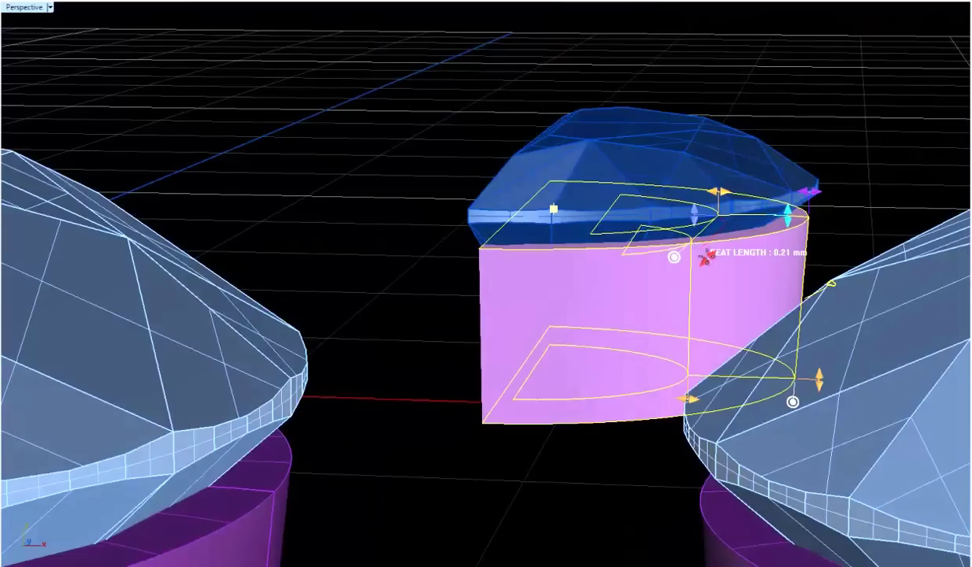
{"action": "left_click_drag", "start_coordinate": [705, 257], "coordinate": [718, 248]}
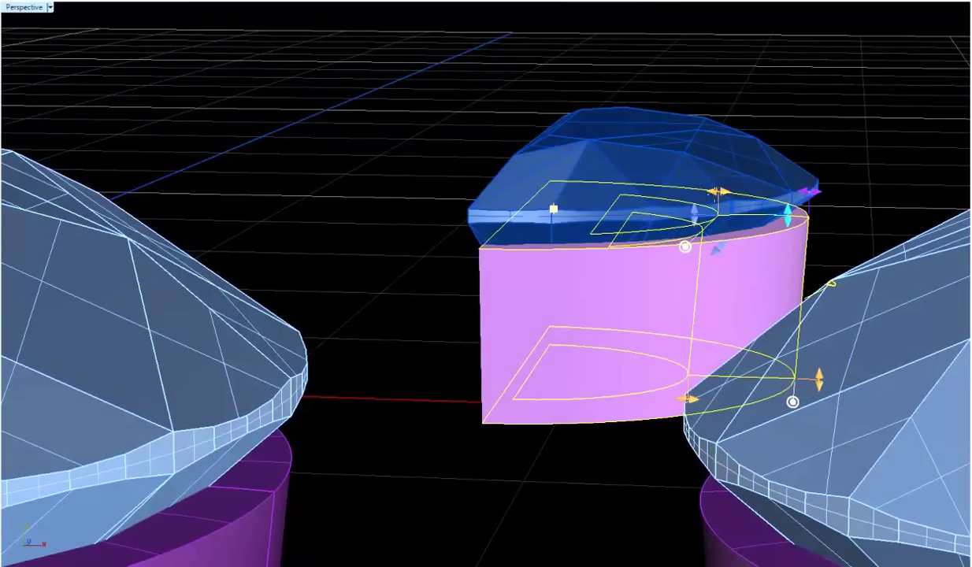
Step: Reduce the top thickness of the half-moon gem's under bezel, scale the bezel slightly larger, and finish it
{"action": "left_click_drag", "start_coordinate": [714, 191], "coordinate": [731, 191]}
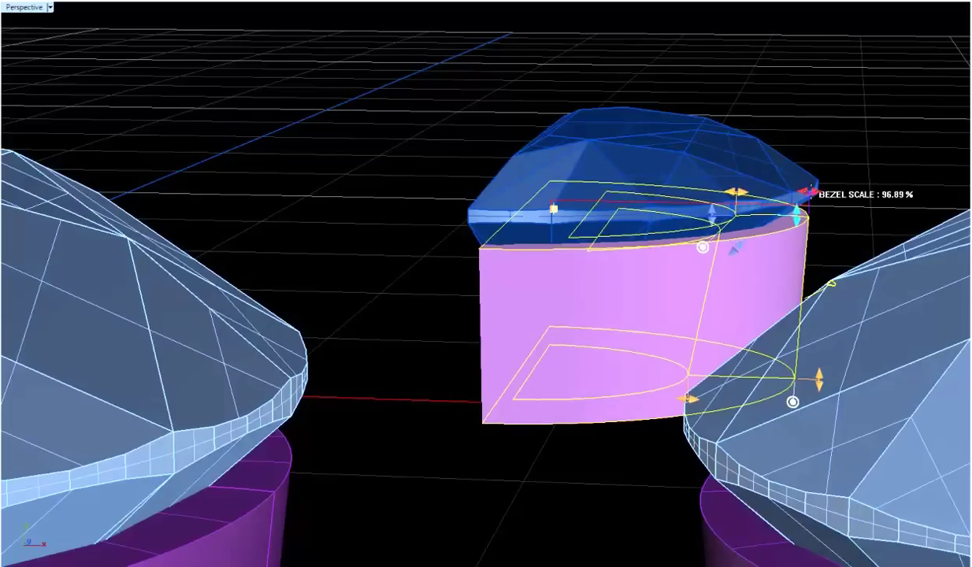
{"action": "mouse_move", "coordinate": [809, 191]}
{"action": "left_mouse_down"}
{"action": "mouse_move", "coordinate": [833, 192]}
{"action": "mouse_move", "coordinate": [817, 196]}
{"action": "left_mouse_up"}
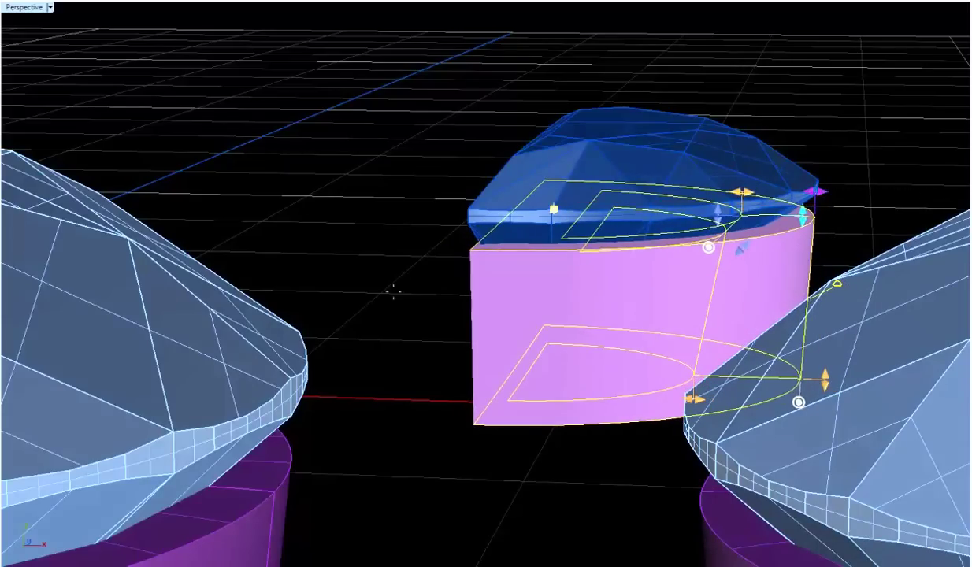
{"action": "right_click_drag", "start_coordinate": [483, 298], "coordinate": [429, 305]}
{"action": "right_click_drag", "start_coordinate": [618, 437], "coordinate": [429, 229], "text": "shift"}
{"action": "scroll", "coordinate": [429, 229], "scroll_direction": "down", "scroll_amount": 2}
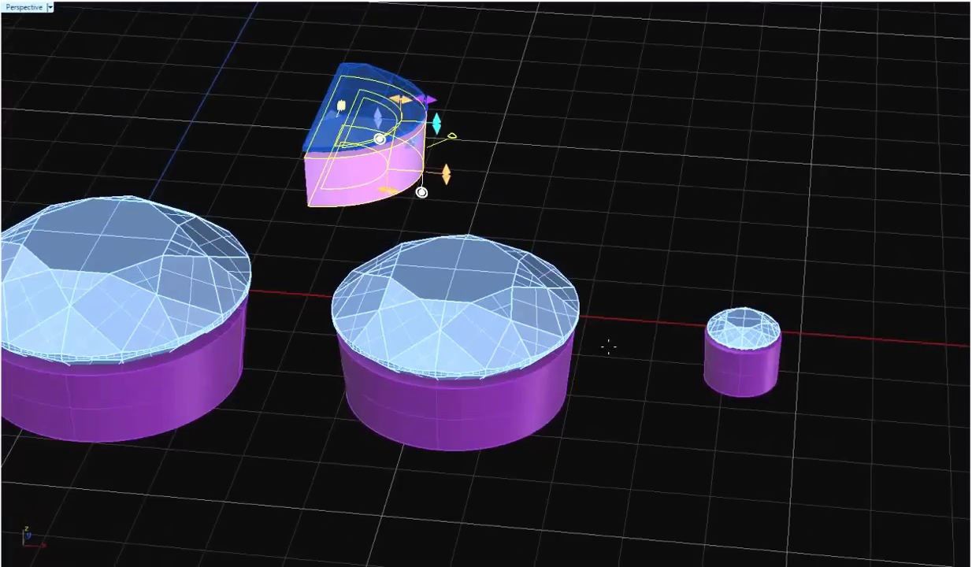
{"action": "right_click_drag", "start_coordinate": [518, 285], "coordinate": [624, 208]}
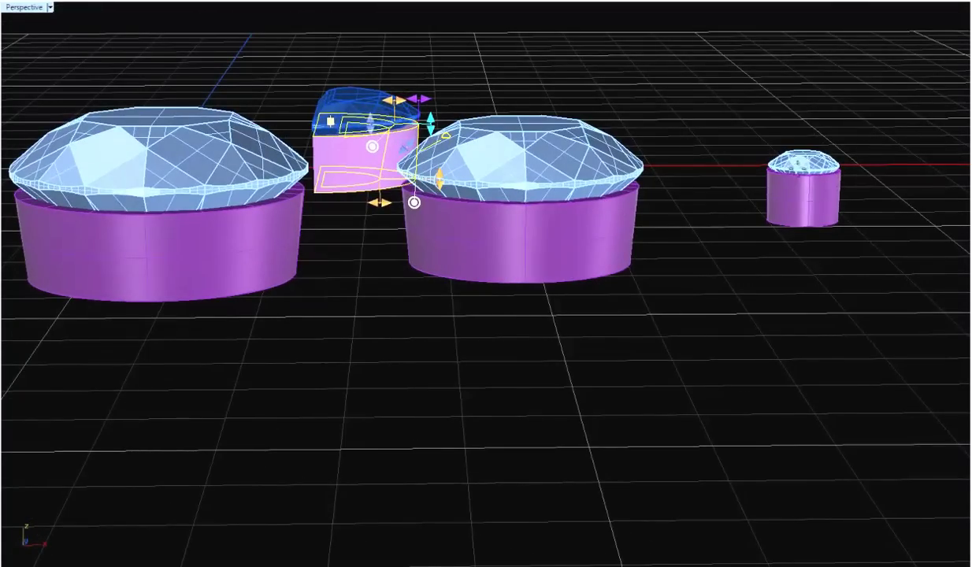
{"action": "right_click_drag", "start_coordinate": [765, 199], "coordinate": [795, 214]}
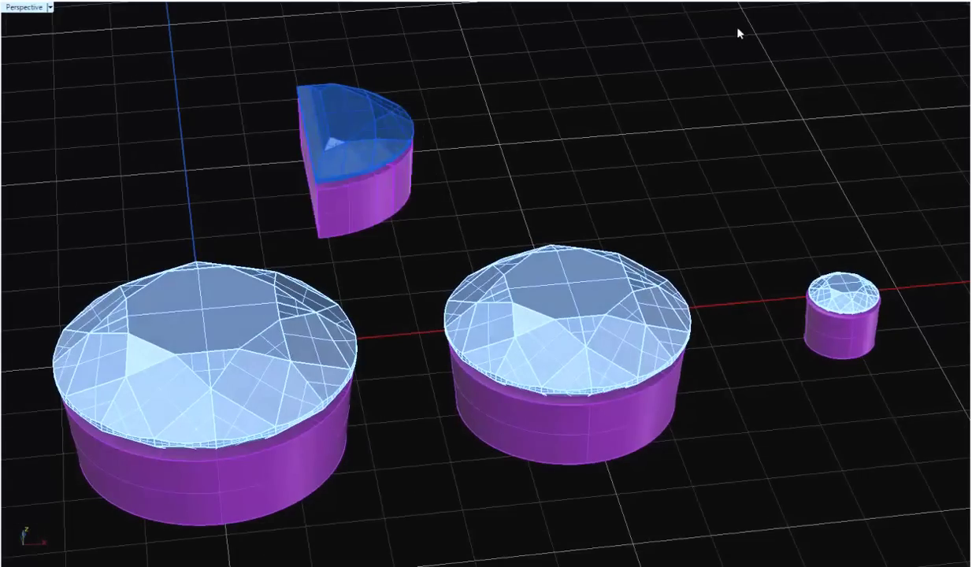
Step: Move the flat side face of the half-moon gem's under bezel outward, beyond the gem's straight edge
{"action": "right_click_drag", "start_coordinate": [475, 125], "coordinate": [519, 115]}
{"action": "scroll", "coordinate": [298, 145], "scroll_direction": "up", "scroll_amount": 6}
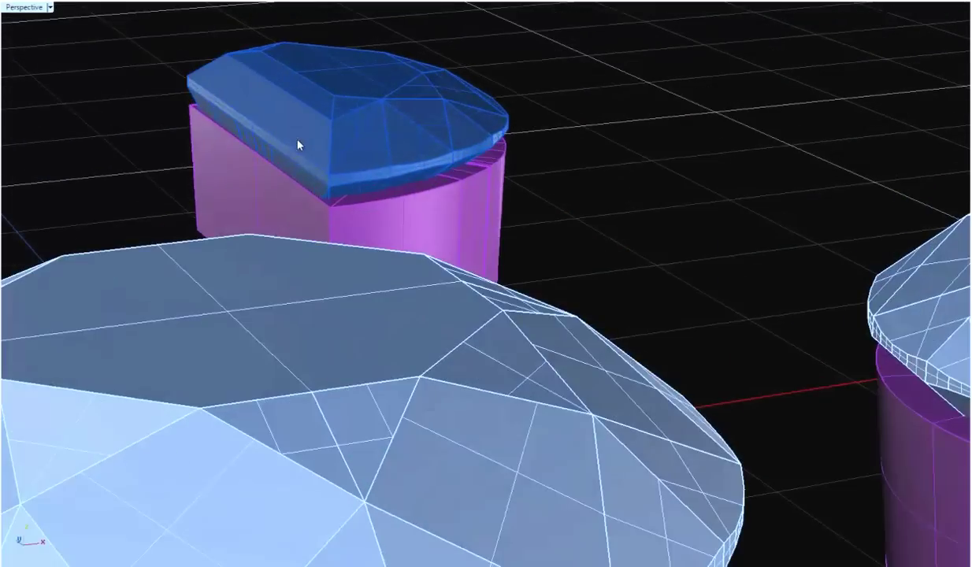
{"action": "scroll", "coordinate": [298, 144], "scroll_direction": "down", "scroll_amount": 3}
{"action": "right_click_drag", "start_coordinate": [347, 262], "coordinate": [439, 291]}
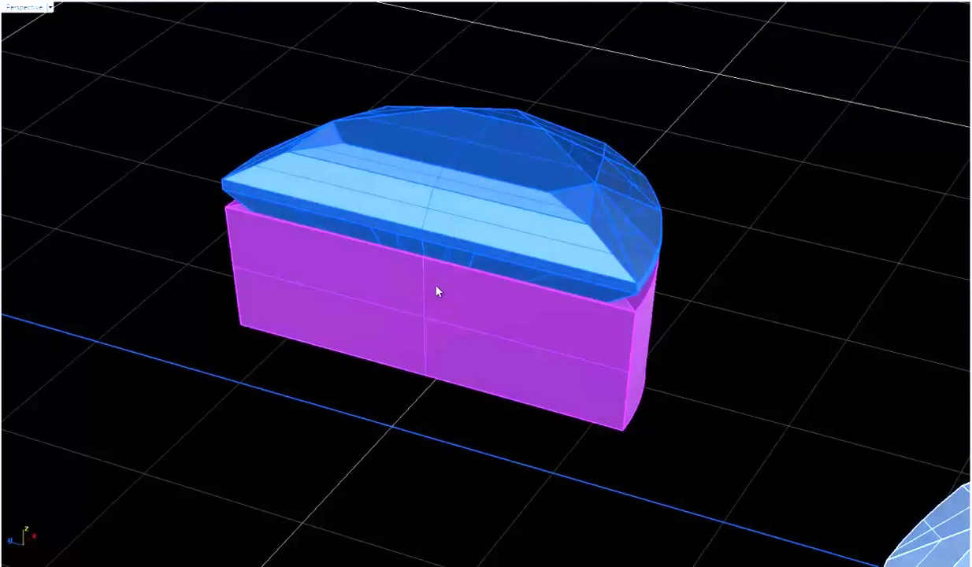
{"action": "left_click", "coordinate": [431, 316]}
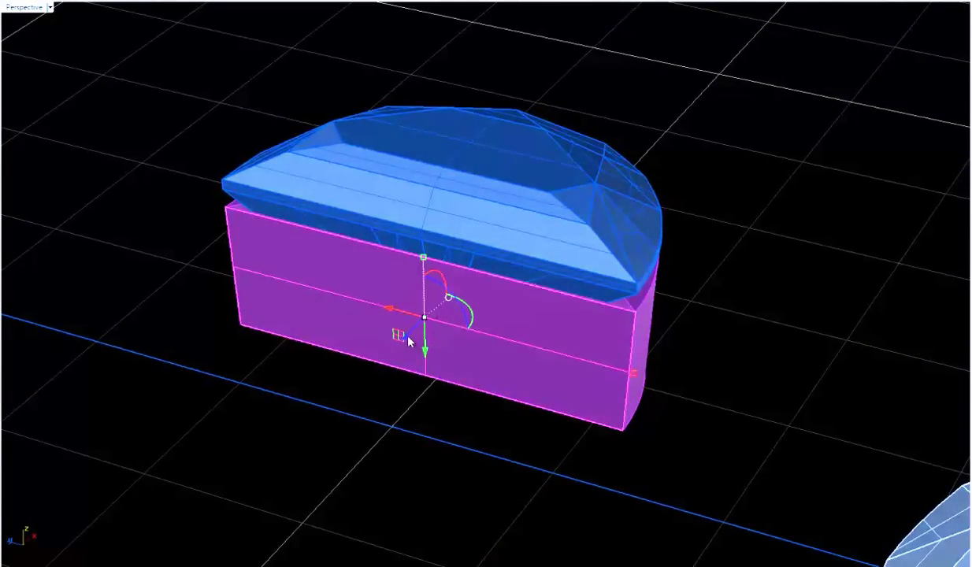
{"action": "left_click_drag", "start_coordinate": [407, 338], "coordinate": [396, 351]}
{"action": "left_click", "coordinate": [755, 325]}
{"action": "right_click_drag", "start_coordinate": [756, 324], "coordinate": [707, 327]}
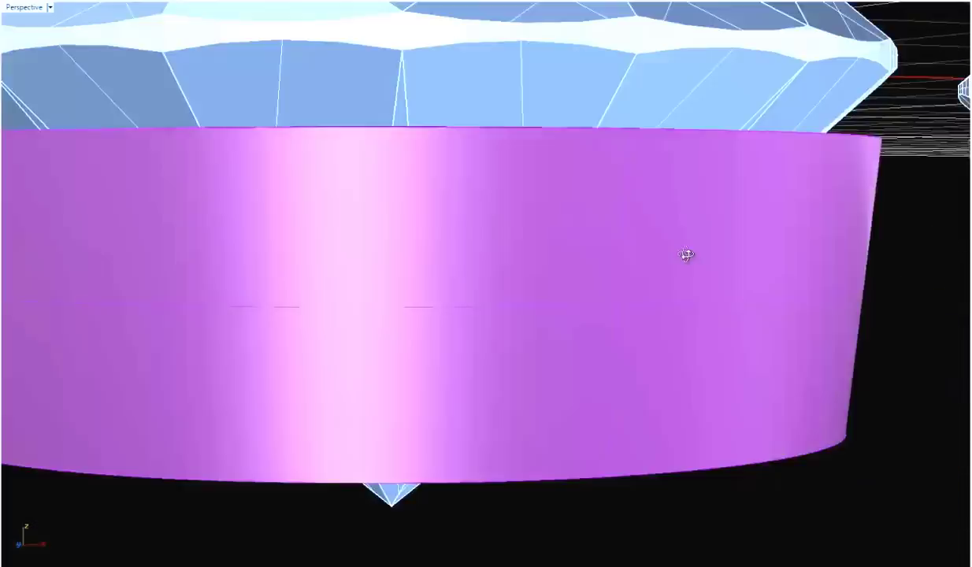
{"action": "right_click_drag", "start_coordinate": [687, 254], "coordinate": [607, 387]}
{"action": "scroll", "coordinate": [666, 362], "scroll_direction": "down", "scroll_amount": 4}
{"action": "right_click_drag", "start_coordinate": [486, 393], "coordinate": [501, 293]}
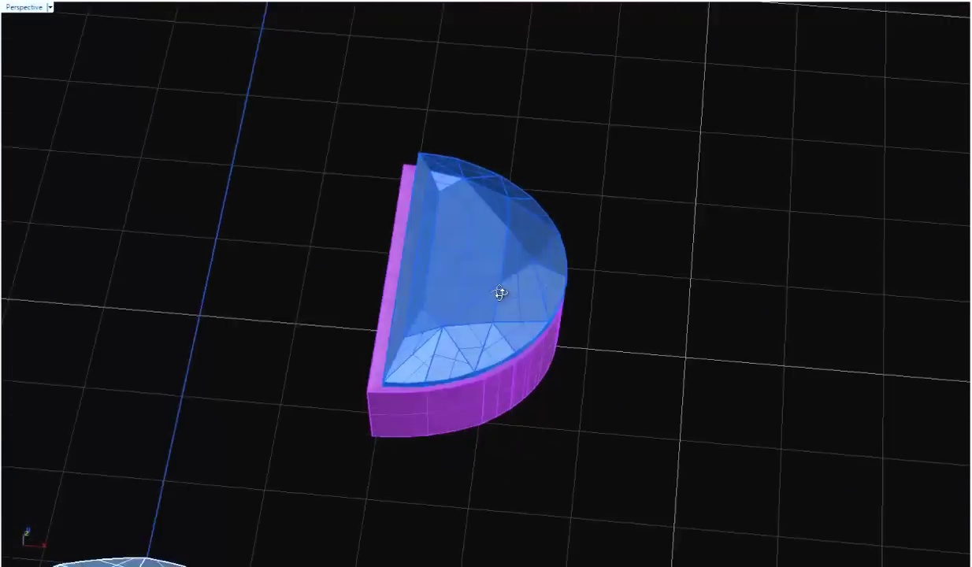
{"action": "scroll", "coordinate": [501, 293], "scroll_direction": "down", "scroll_amount": 10}
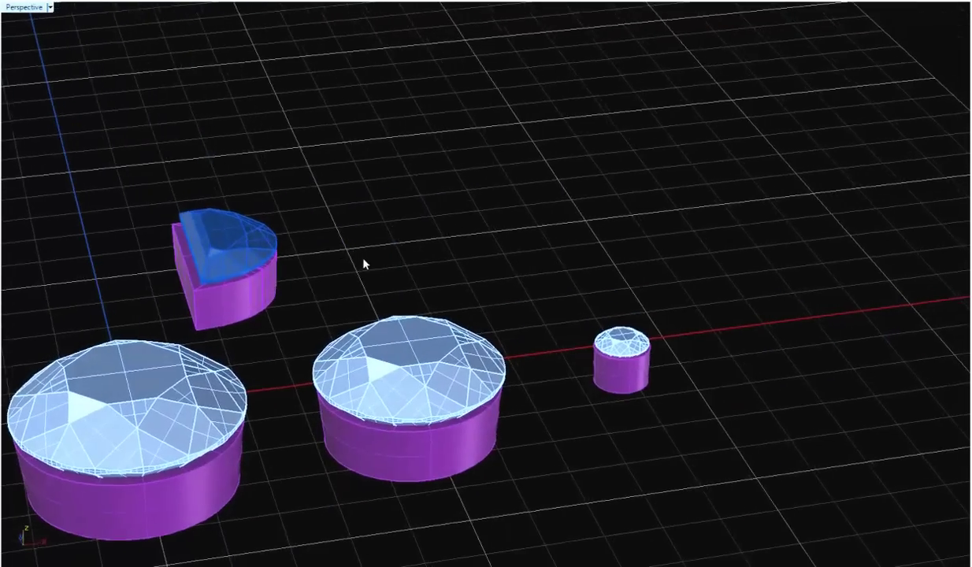